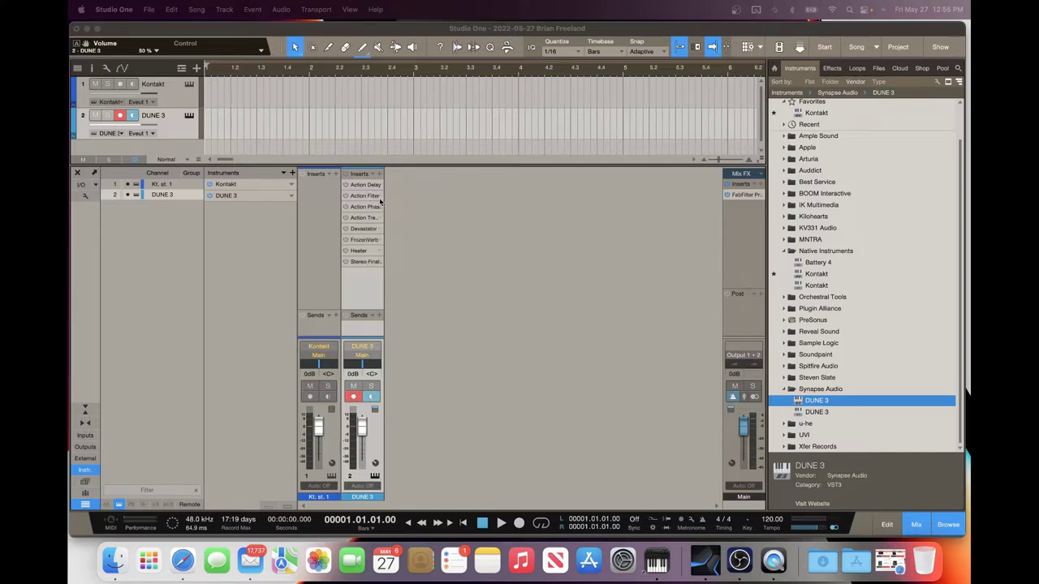
Look through the effects available to add as inserts on the DUNE 3 channel, leaving the insert chain as is
left_click(380, 177)
scroll(448, 341, "down", 10)
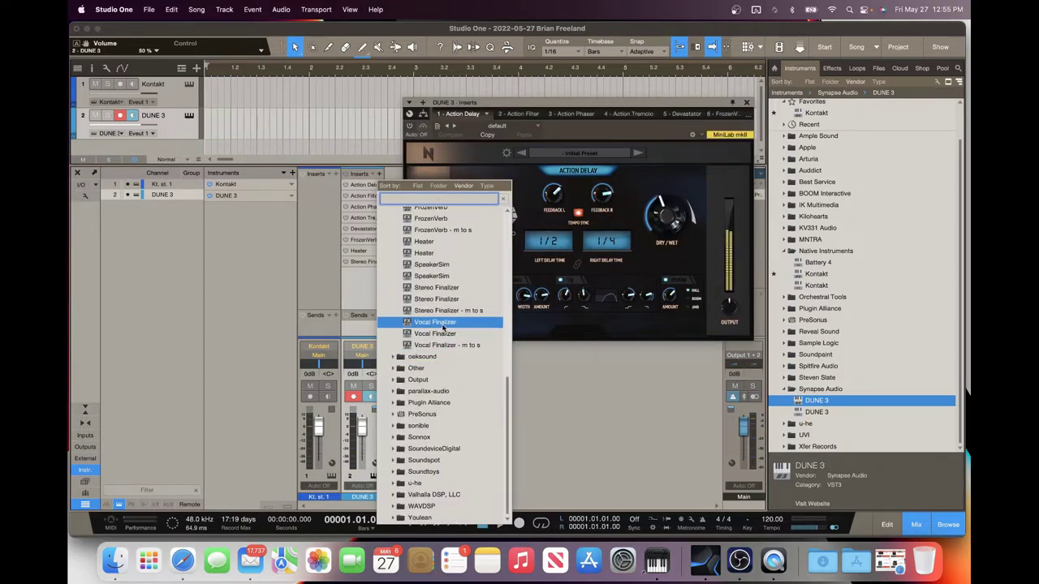
left_click(359, 276)
left_click(746, 103)
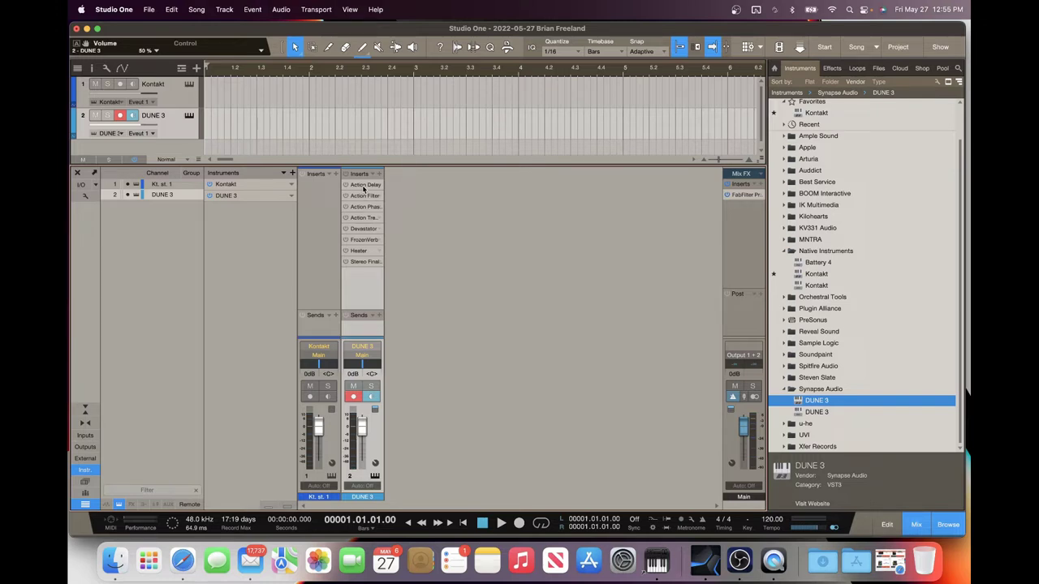
Enable the Action Delay insert on the DUNE 3 channel and load its Detuned Diva preset from the factory Inserts bank
double_click(363, 185)
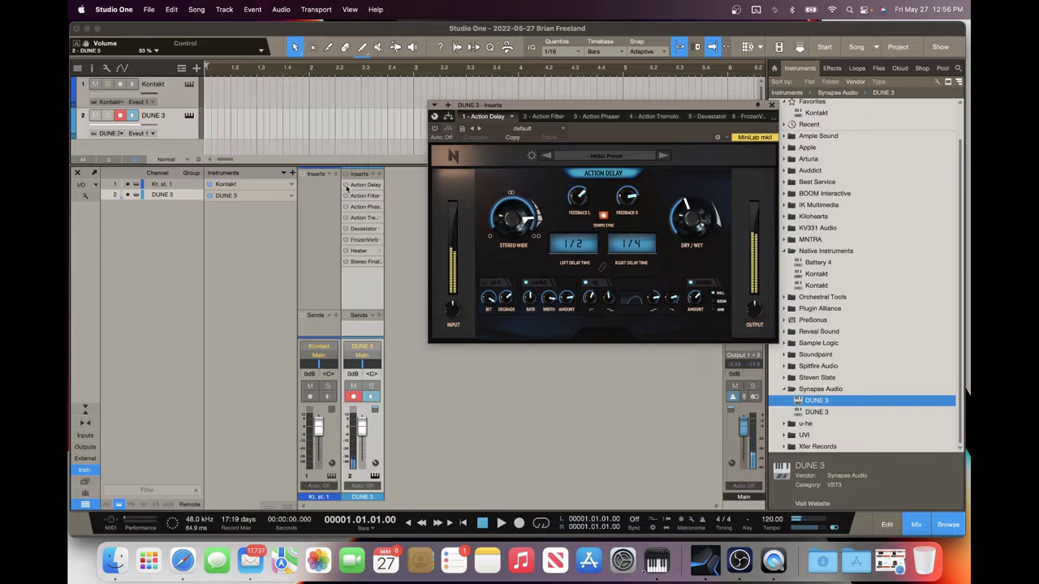
left_click(346, 188)
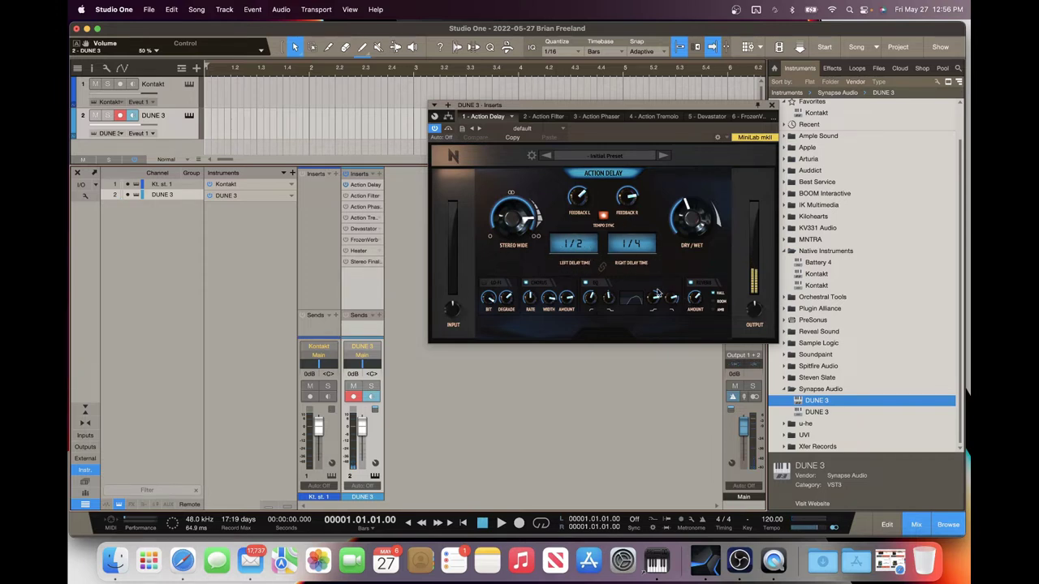
left_click(626, 163)
scroll(731, 281, "down", 2)
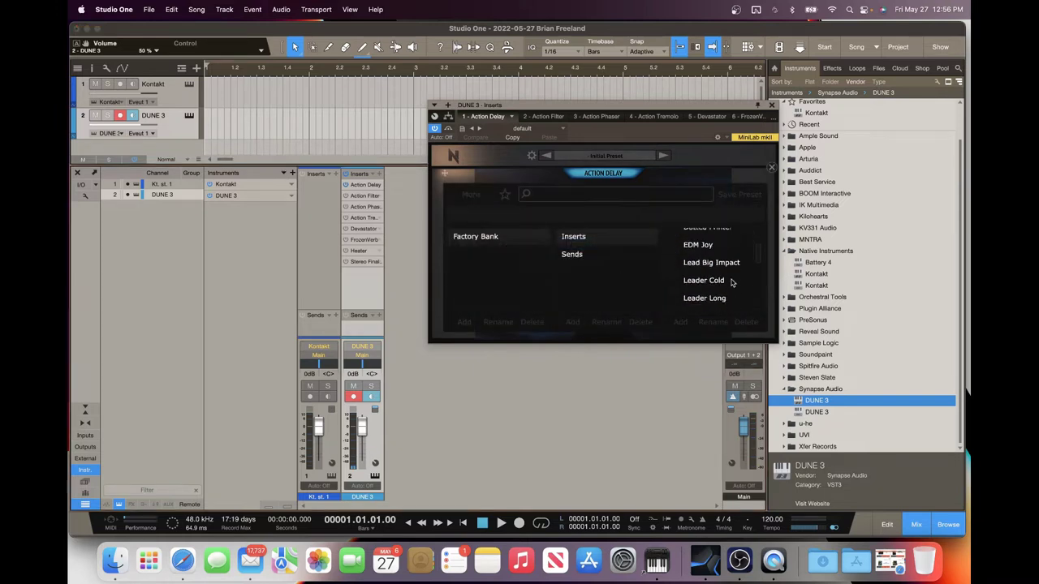
scroll(731, 282, "down", 3)
scroll(731, 282, "up", 5)
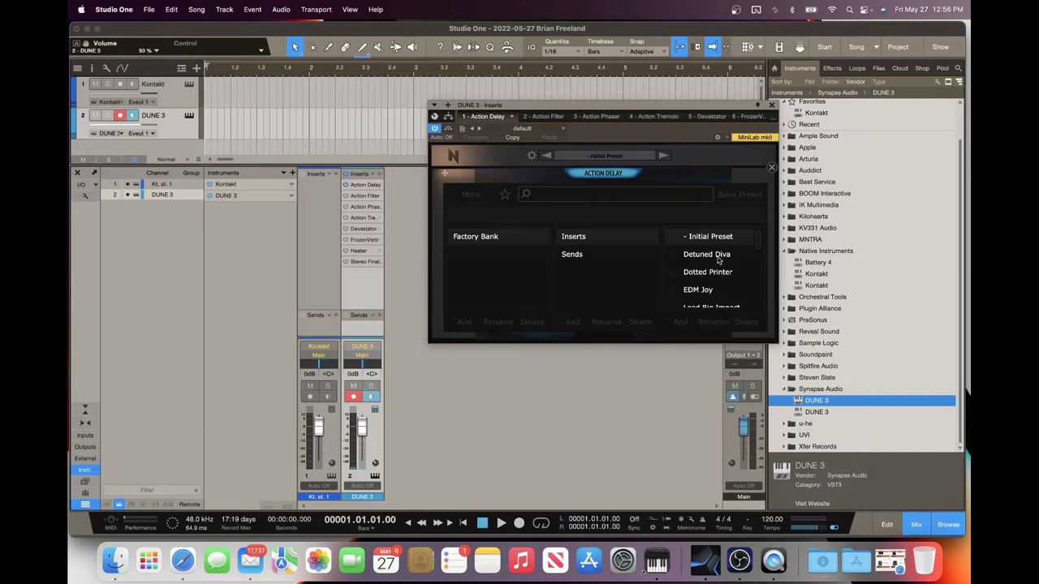
left_click(718, 257)
left_click(771, 168)
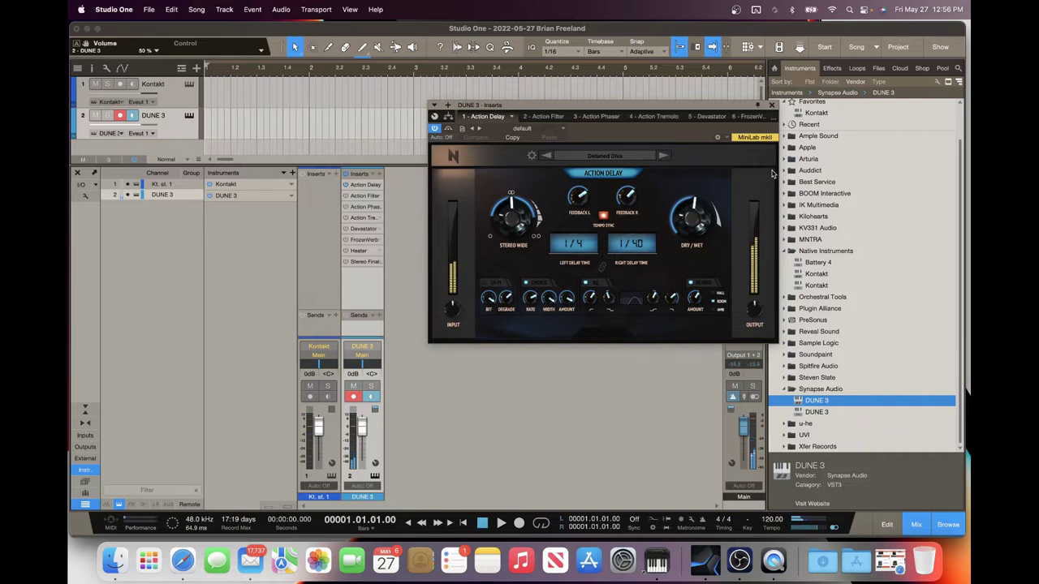
Add a second DUNE 3 instrument track and load the Classic PWM Synth MK patch from the Leads category
left_click_drag(816, 400, 197, 143)
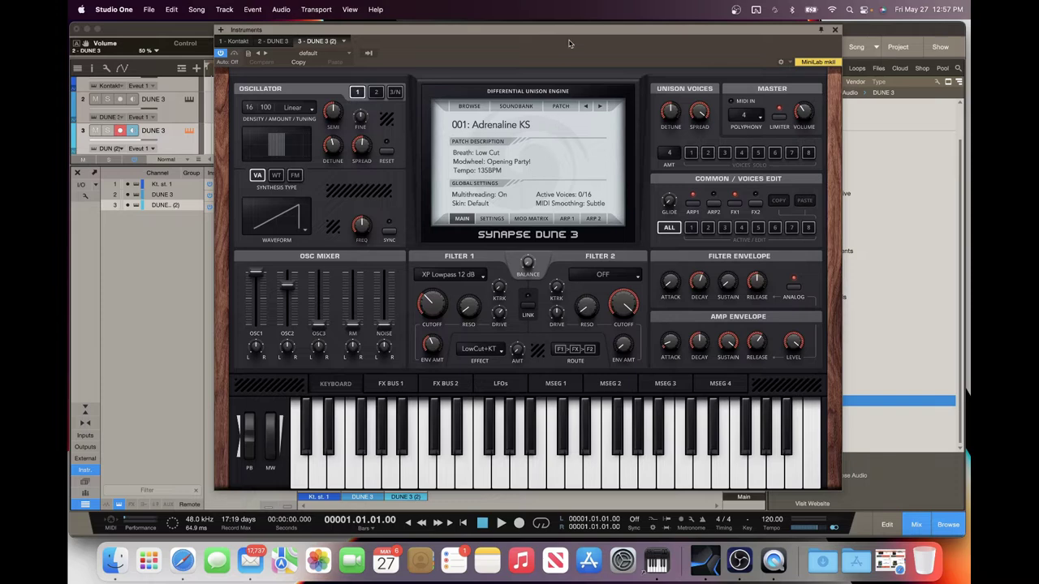
left_click(469, 107)
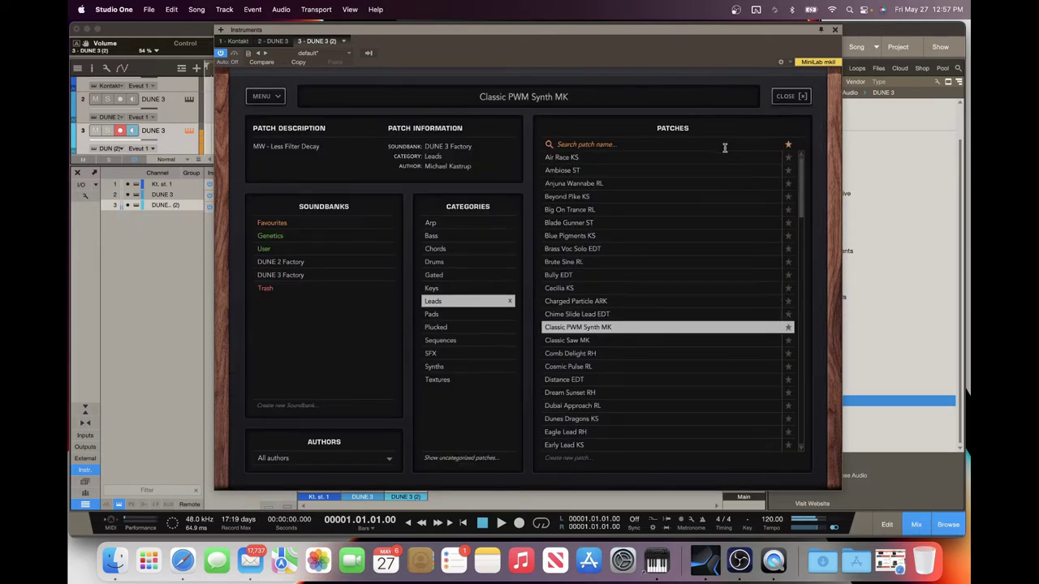
left_click(834, 31)
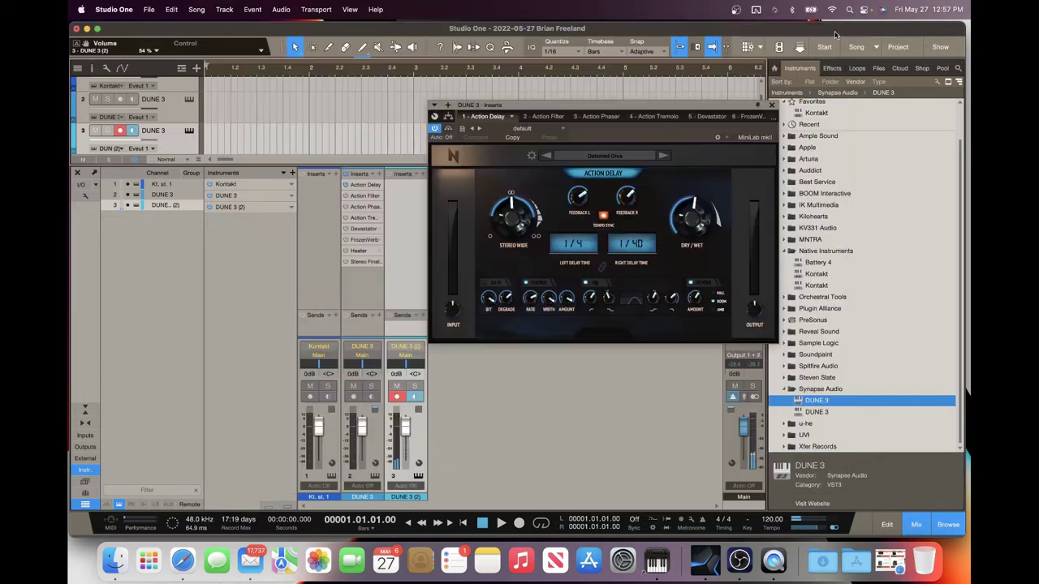
left_click(770, 105)
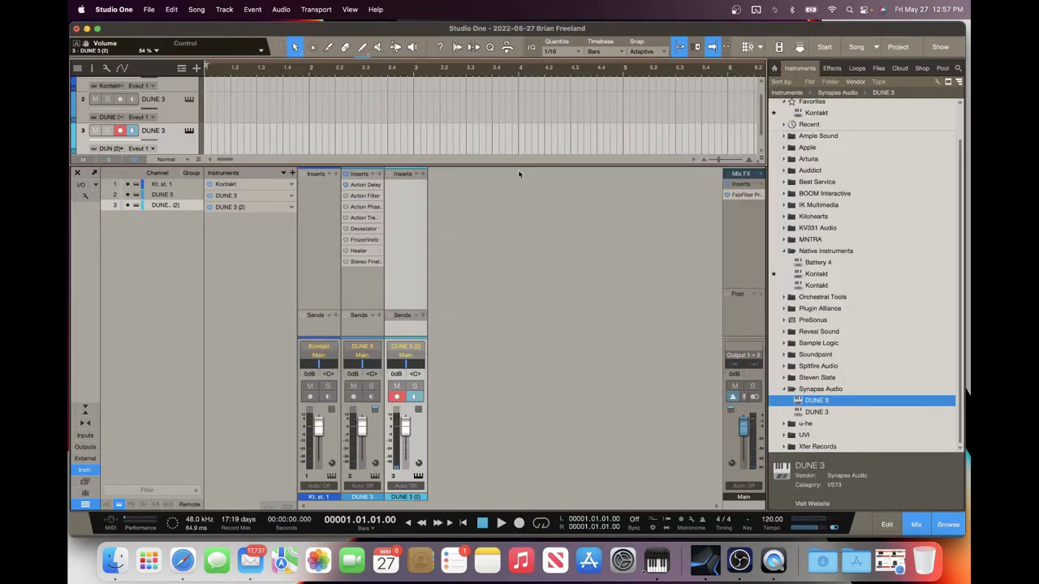
Copy the Action Delay insert to the second DUNE 3 channel and audition its Leader Cold and Leader Long presets
left_click_drag(361, 190, 409, 190)
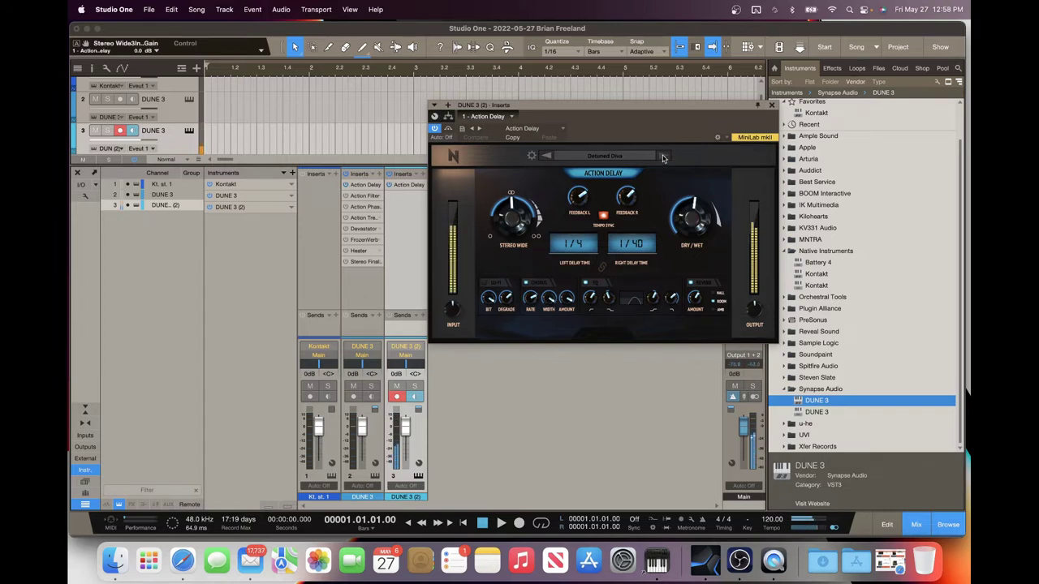
left_click(632, 155)
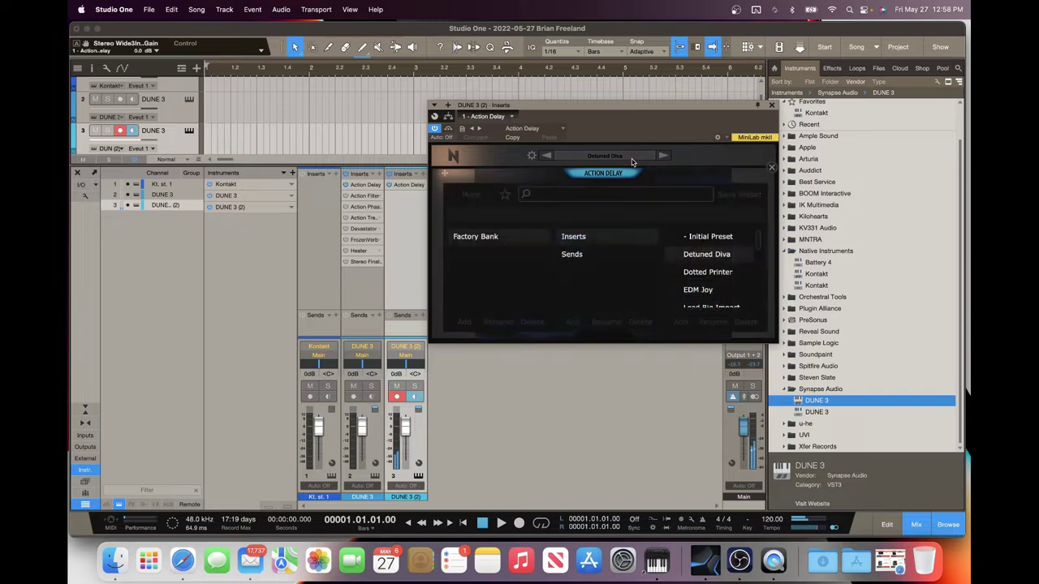
scroll(710, 274, "down", 5)
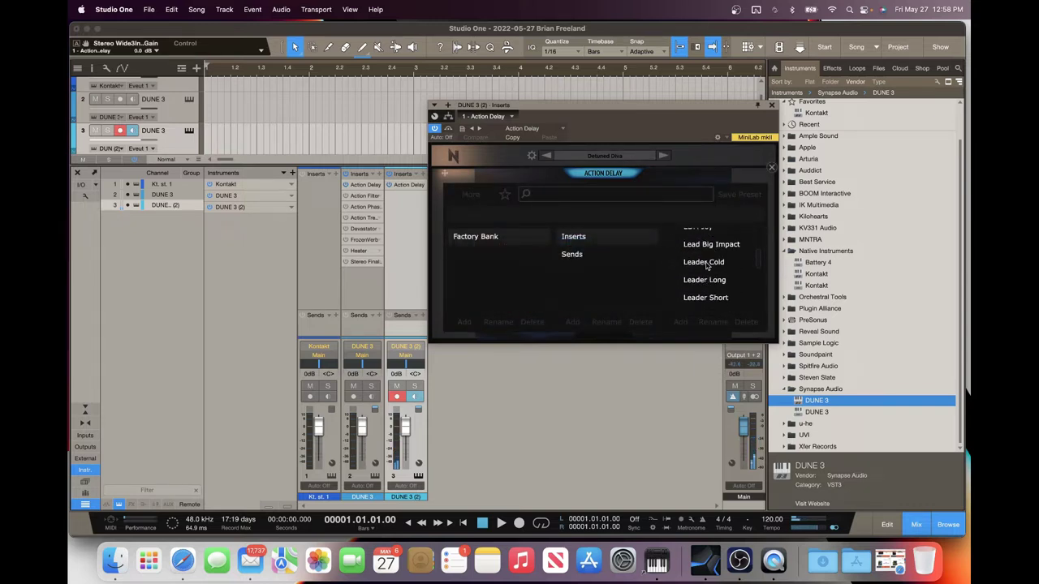
left_click(706, 263)
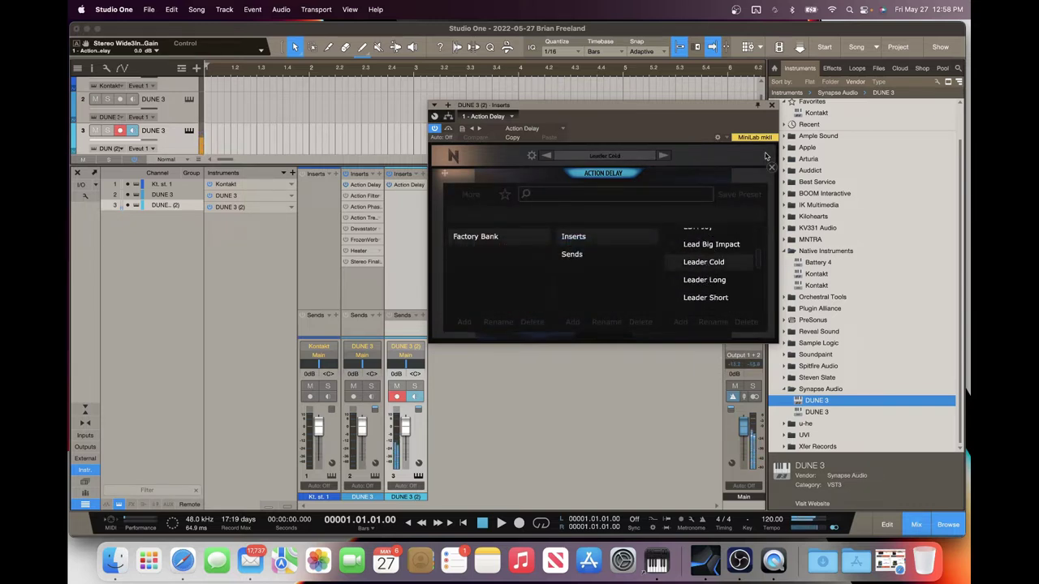
left_click(710, 281)
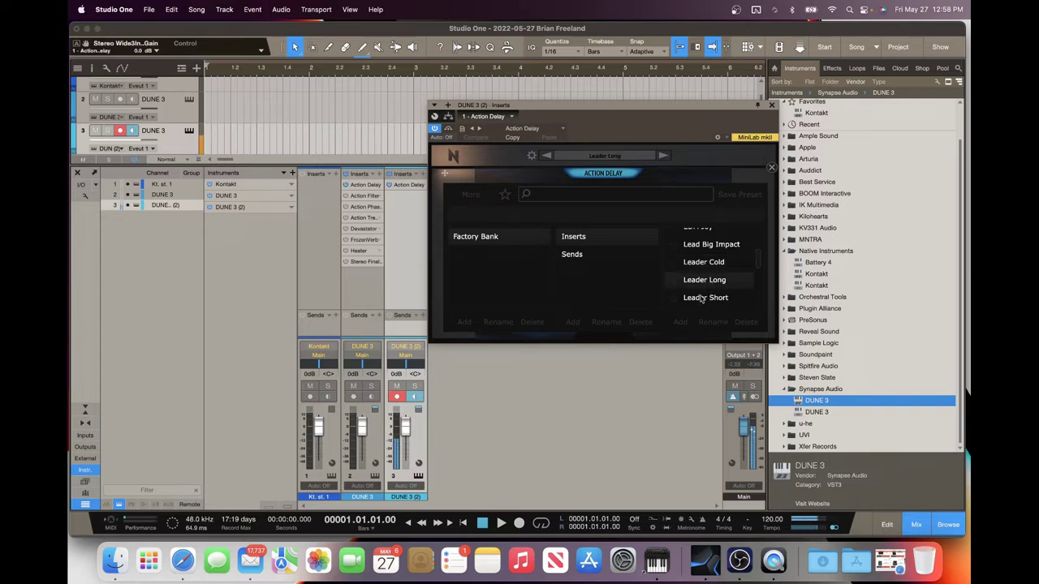
Audition the Leader Short and Utility - 80s delay presets, settling on Utility - Solo Slap for the second DUNE 3 channel
scroll(703, 275, "down", 5)
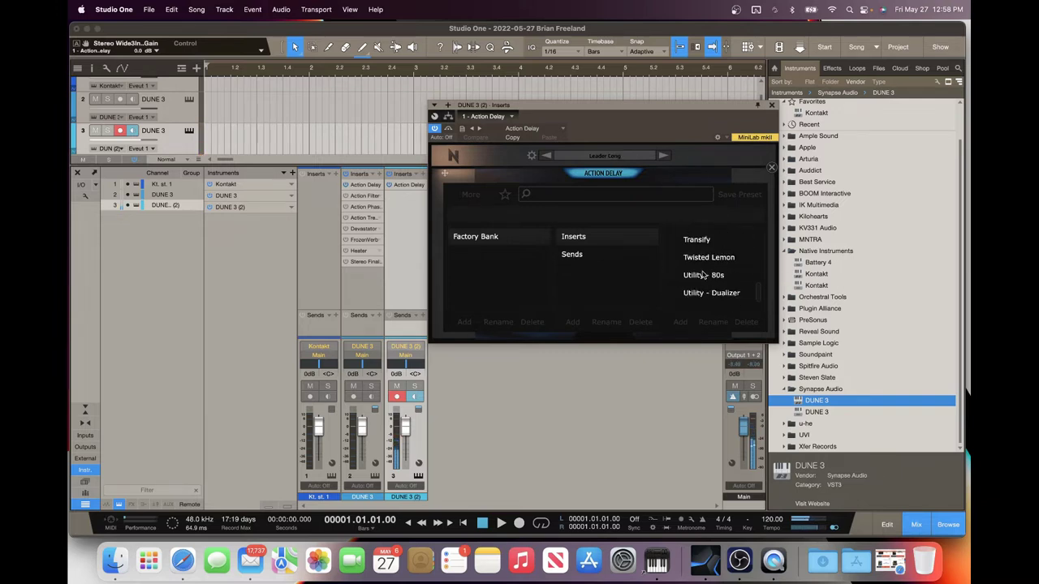
scroll(703, 275, "up", 2)
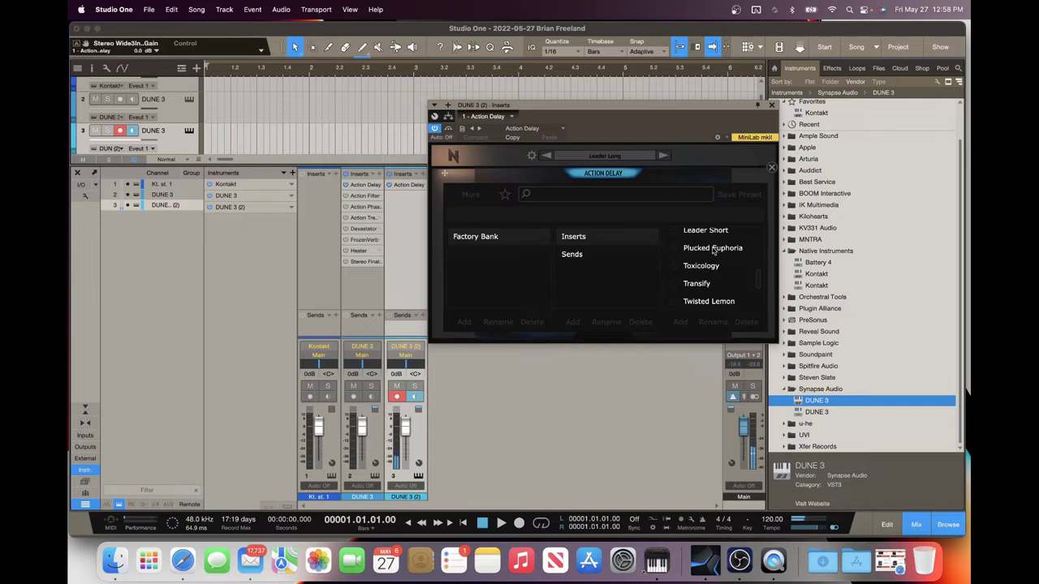
left_click(713, 235)
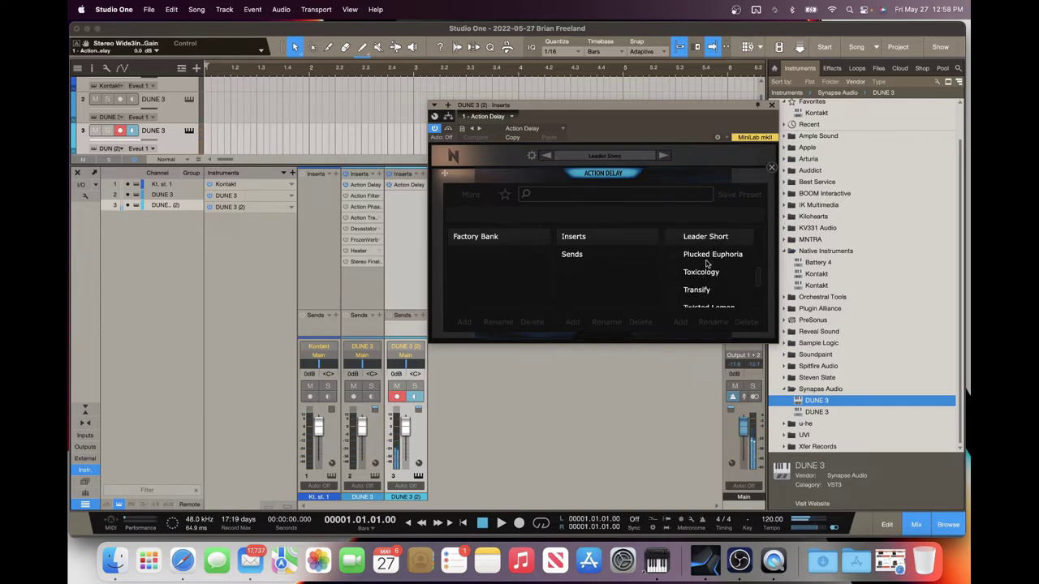
scroll(708, 264, "down", 2)
scroll(707, 264, "down", 2)
left_click(708, 263)
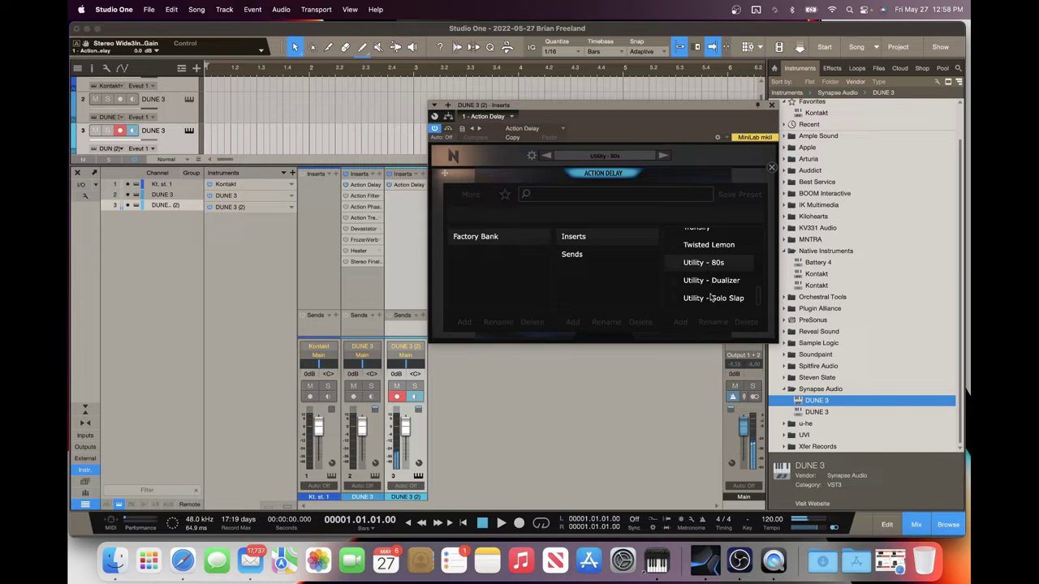
left_click(711, 299)
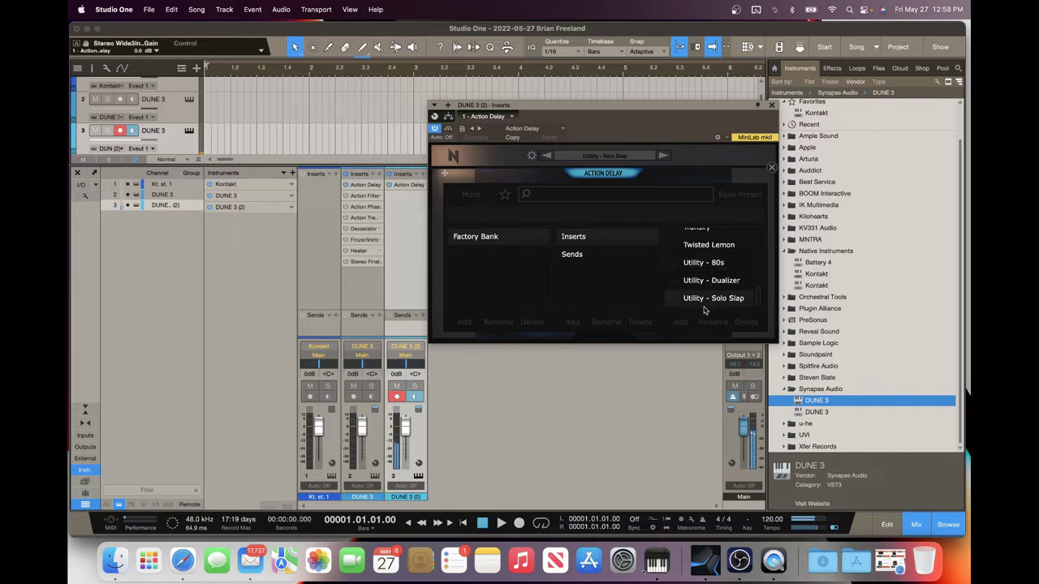
left_click(771, 106)
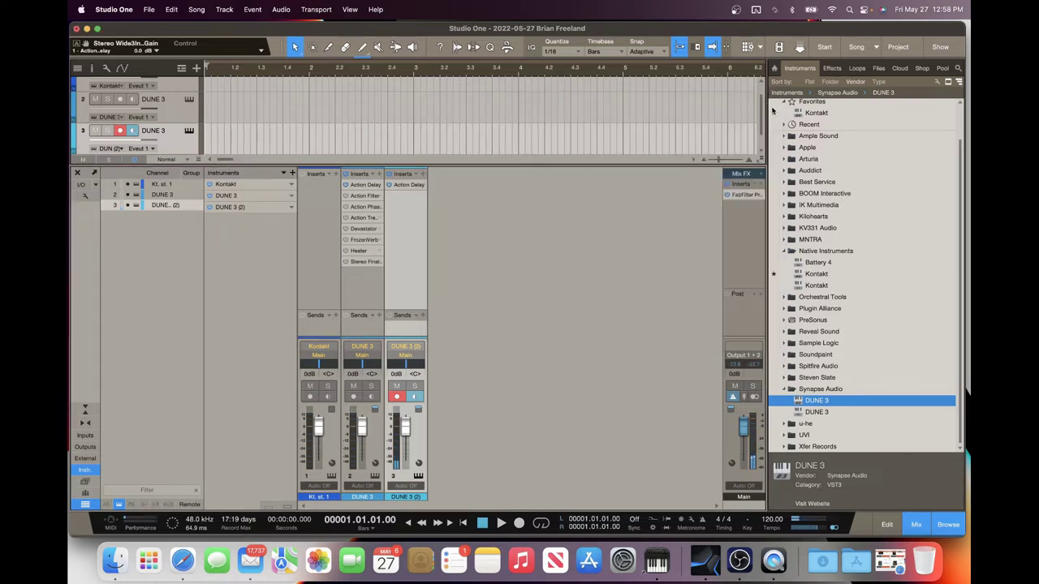
Select the first DUNE 3 track, open its Action Filter insert, and lower the filter's output to about -6.3 dB
left_click(188, 113)
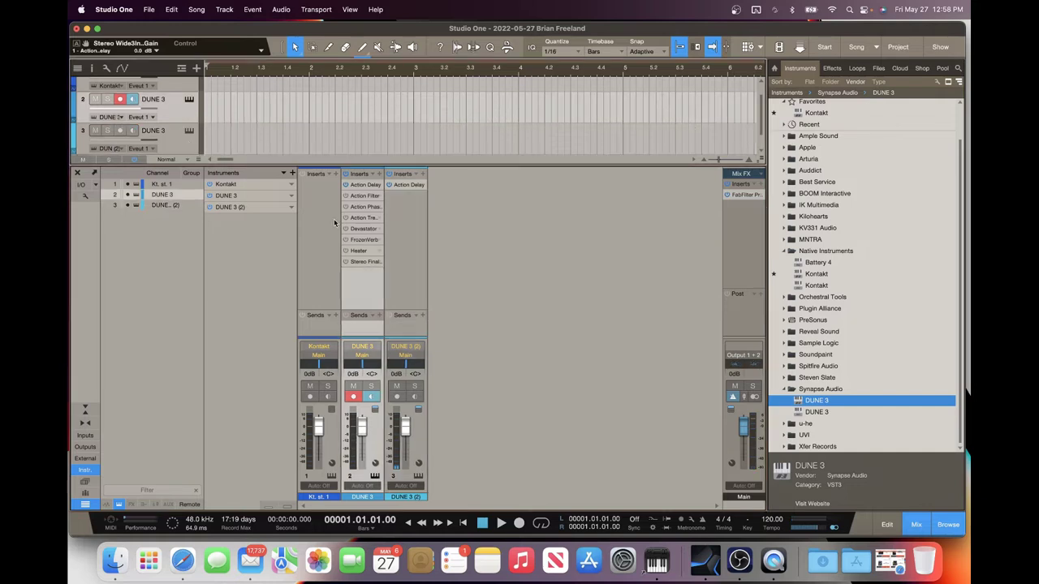
double_click(369, 198)
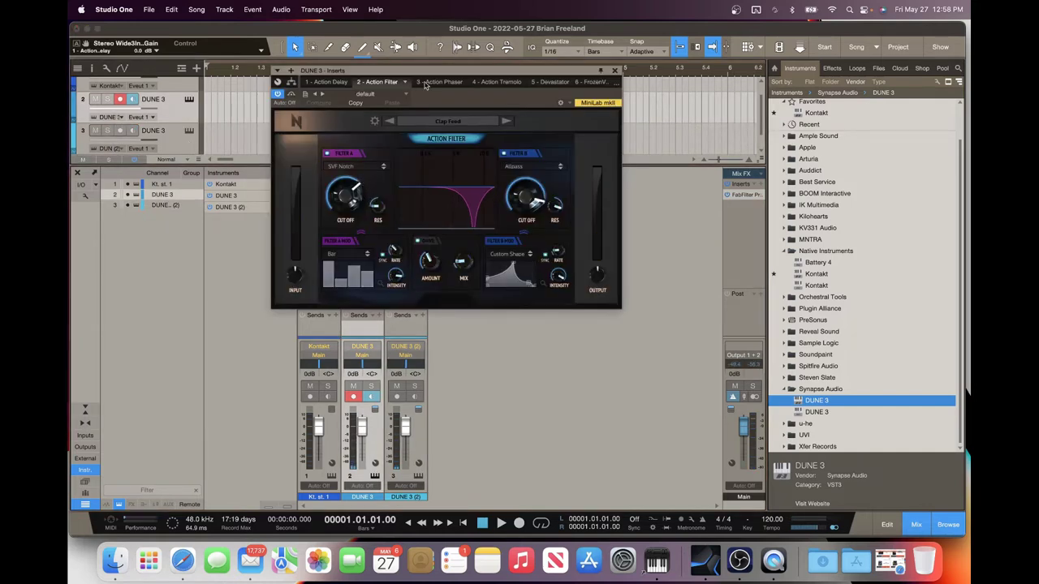
left_click_drag(467, 78, 618, 96)
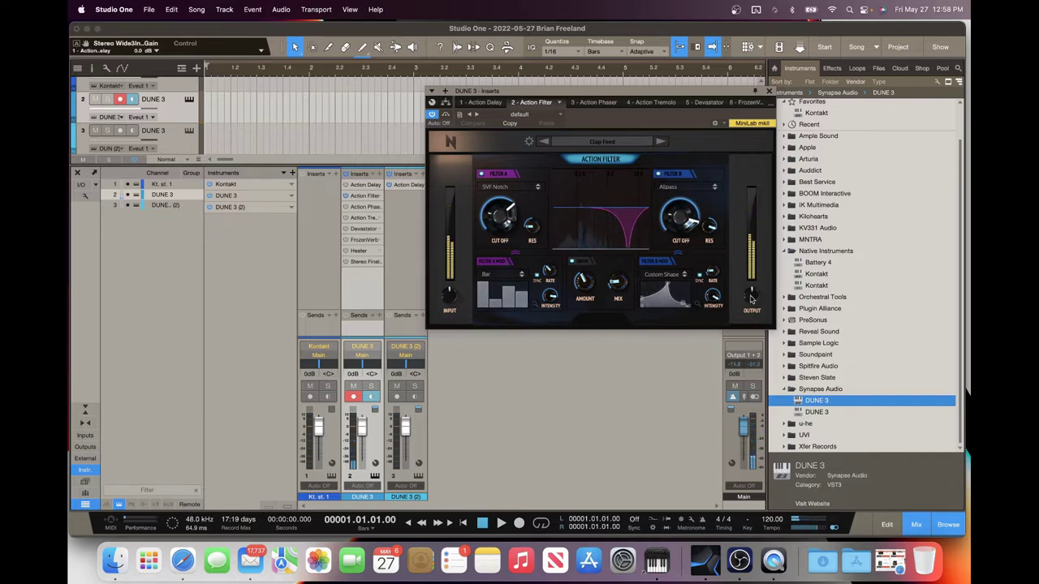
left_click_drag(752, 296, 753, 309)
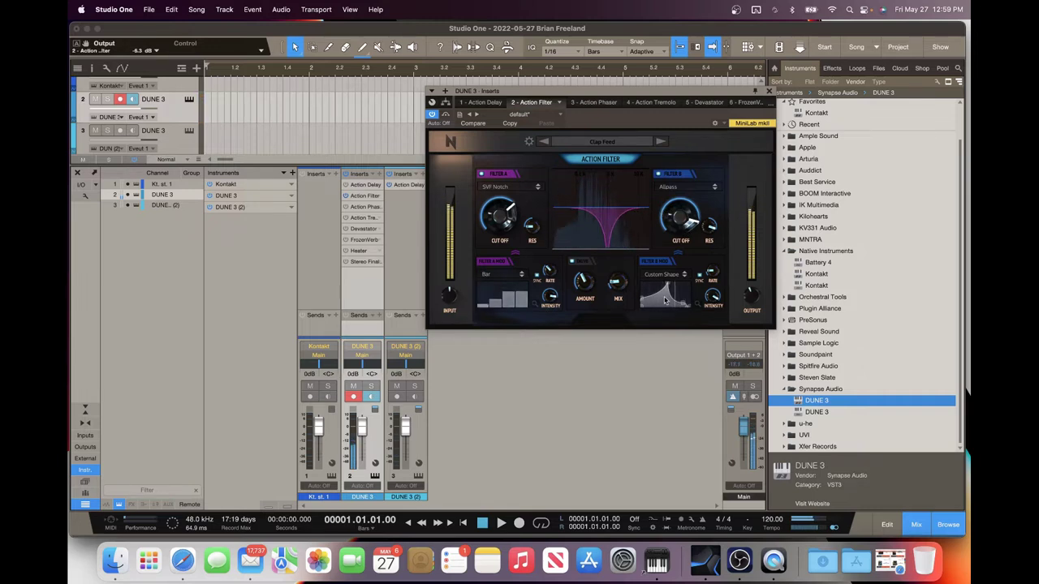
Reshape Filter B's custom modulation curve, review Filter A's modulation waveforms, and switch Filter B's modulation waveform to Sine
left_click_drag(649, 303, 667, 308)
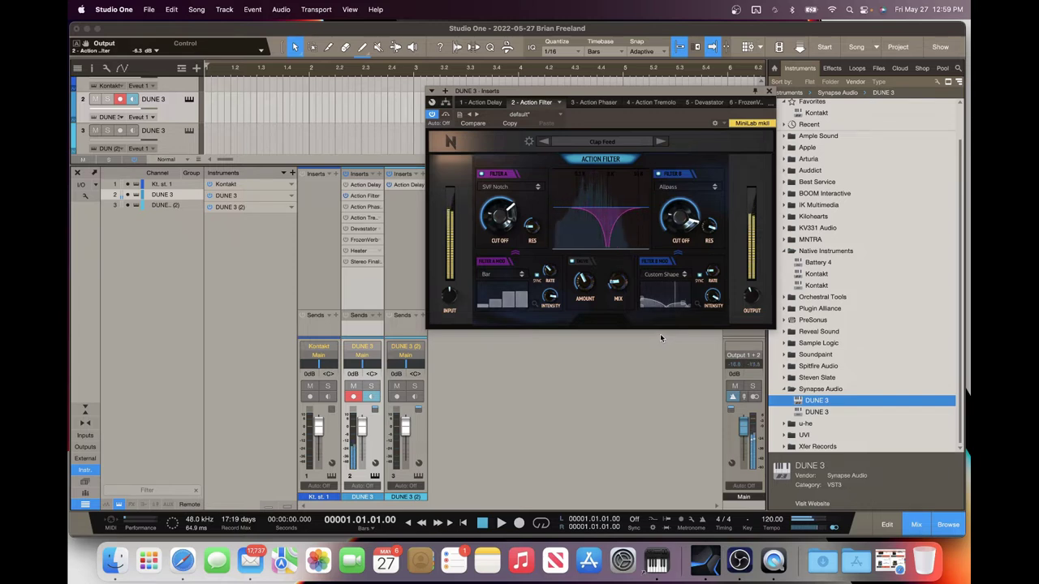
left_click(508, 280)
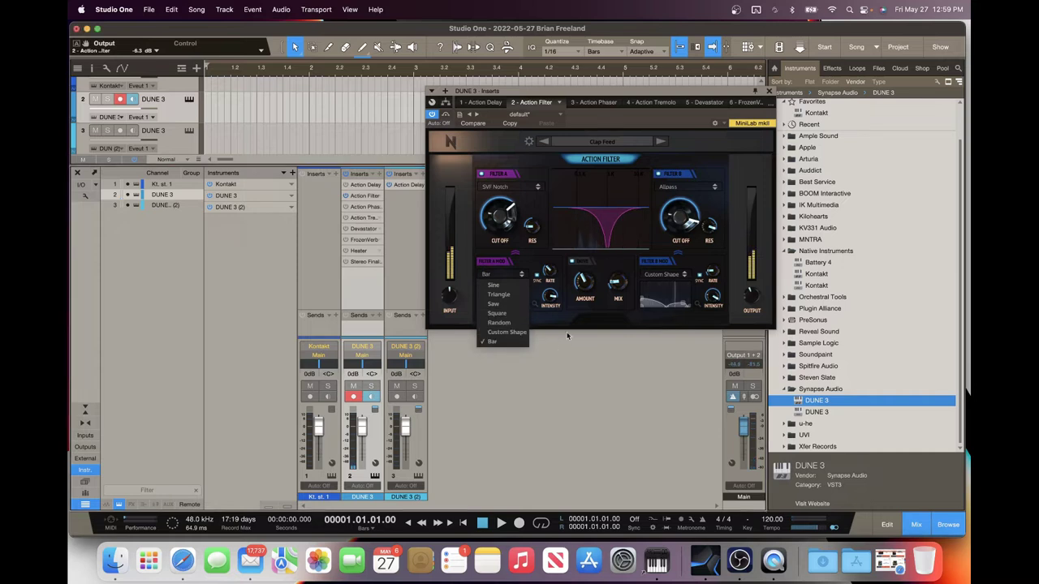
key("Escape")
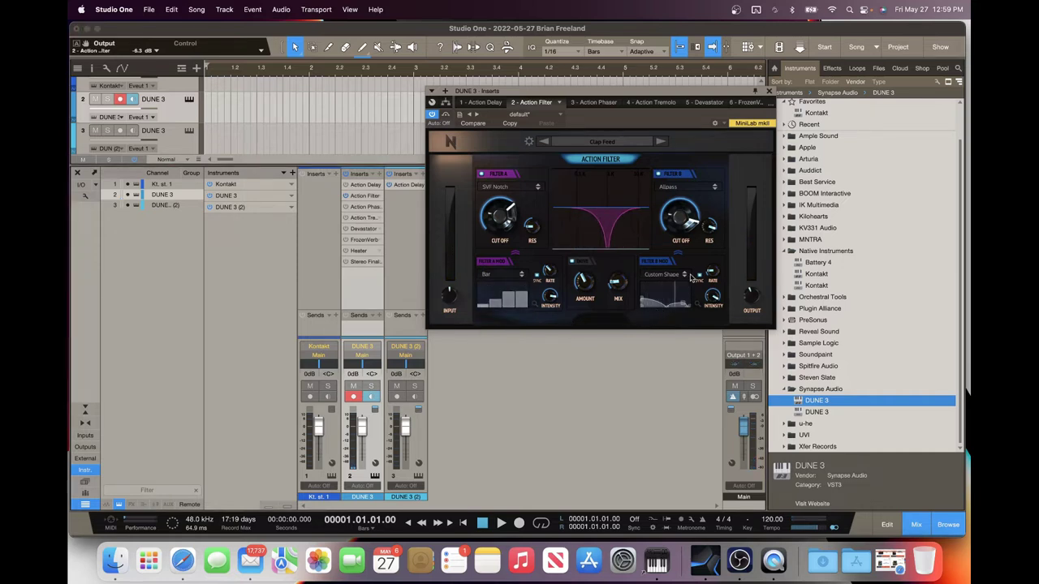
left_click(662, 274)
left_click(659, 284)
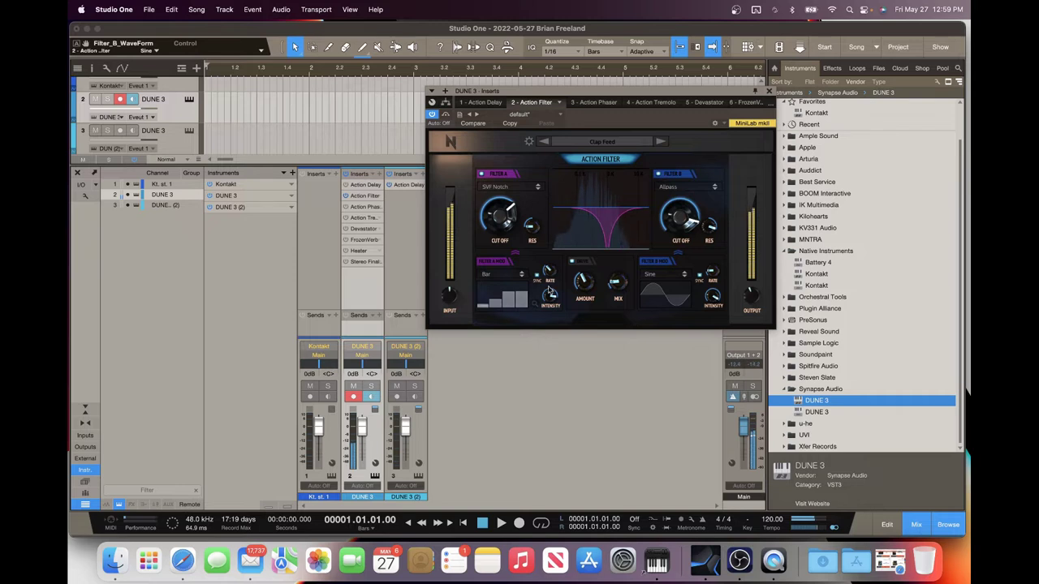
Raise Filter A's cutoff to 20000 and its modulation intensity to 100%
mouse_move(553, 254)
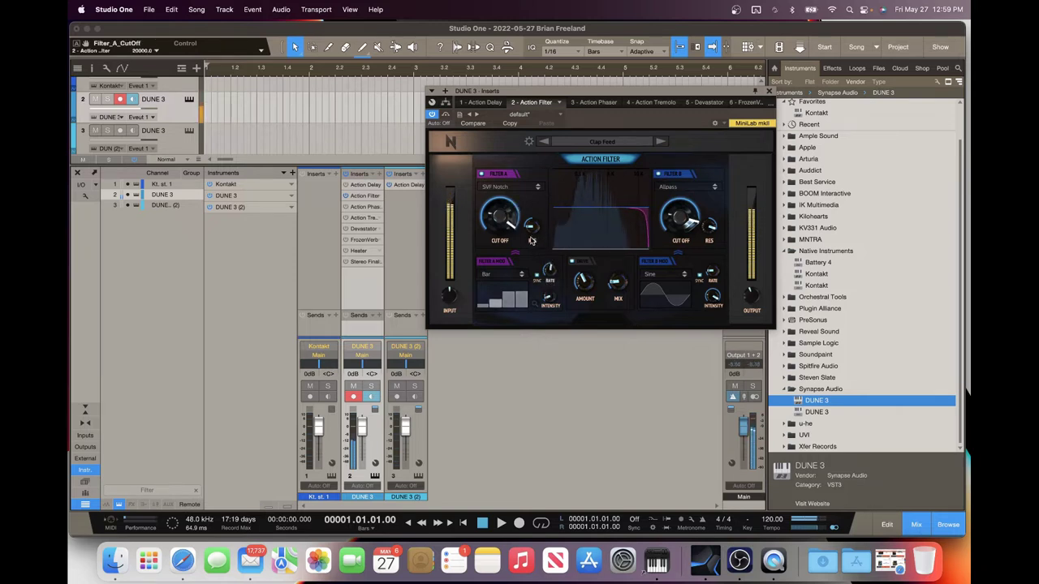
left_click_drag(550, 297, 536, 130)
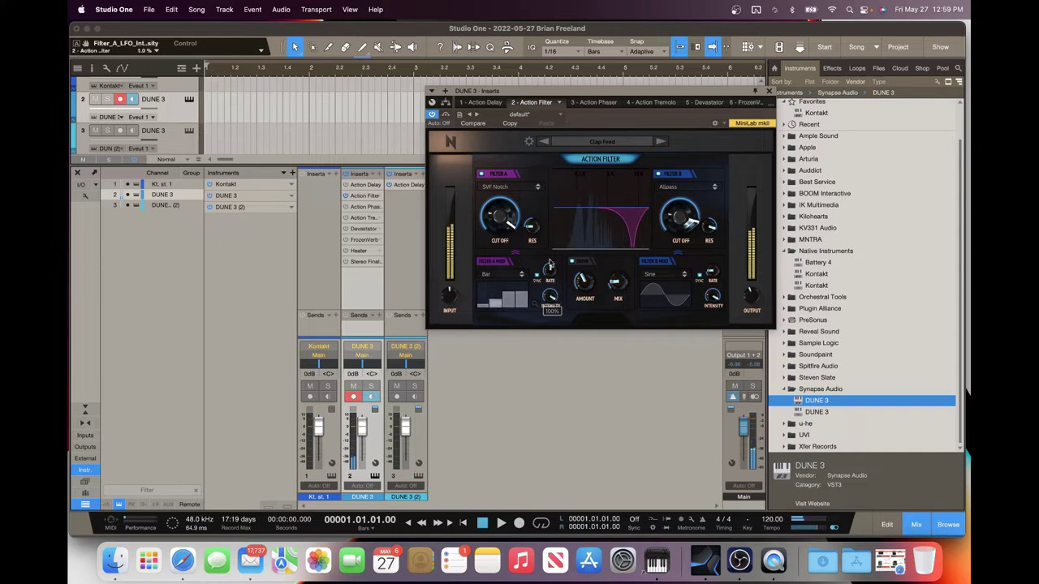
Load the Demonish preset in Action Filter and set its drive amount to about 68%
left_click(661, 143)
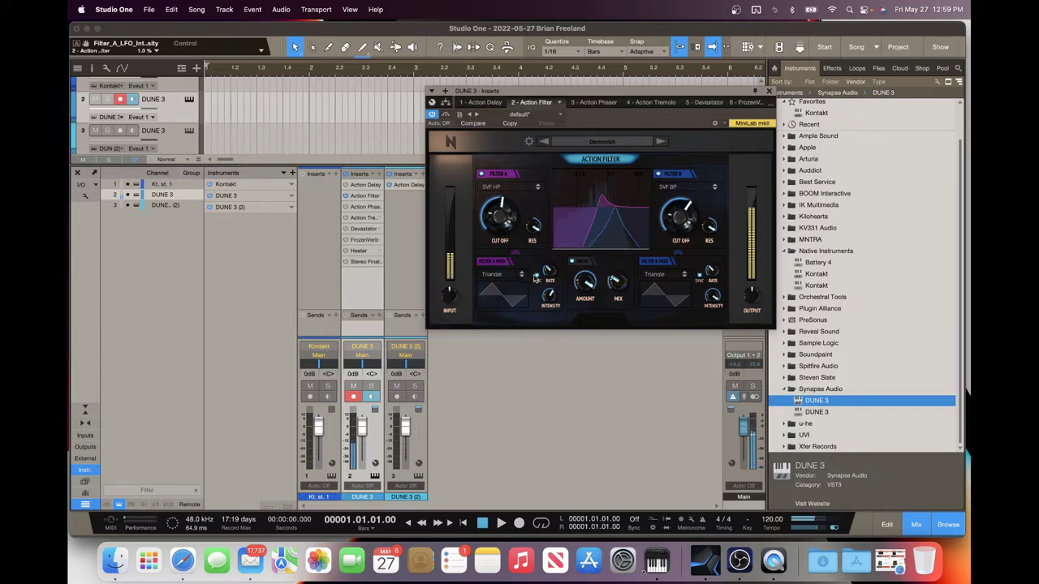
mouse_move(593, 281)
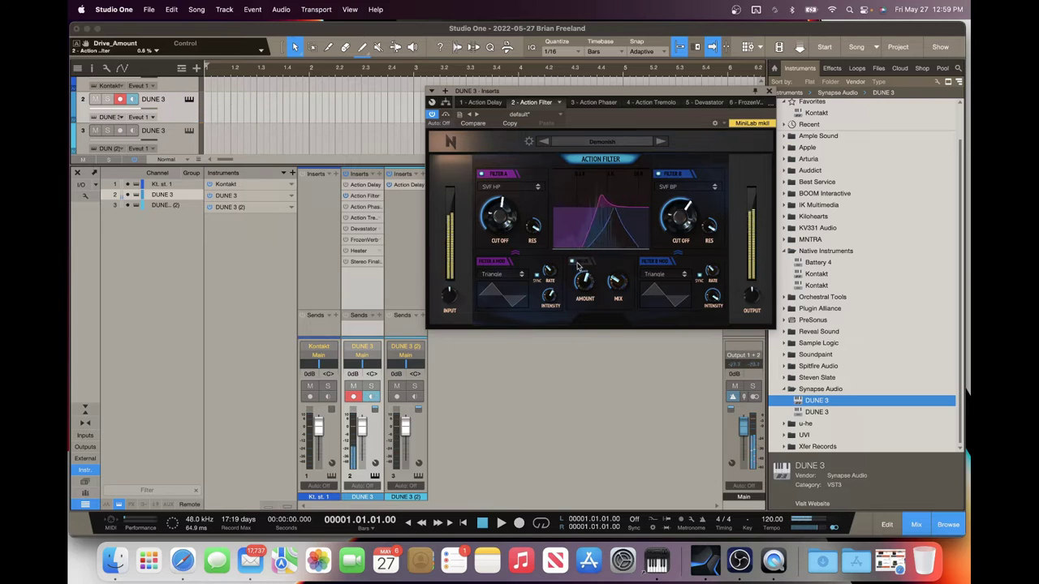
left_click_drag(589, 286, 588, 280)
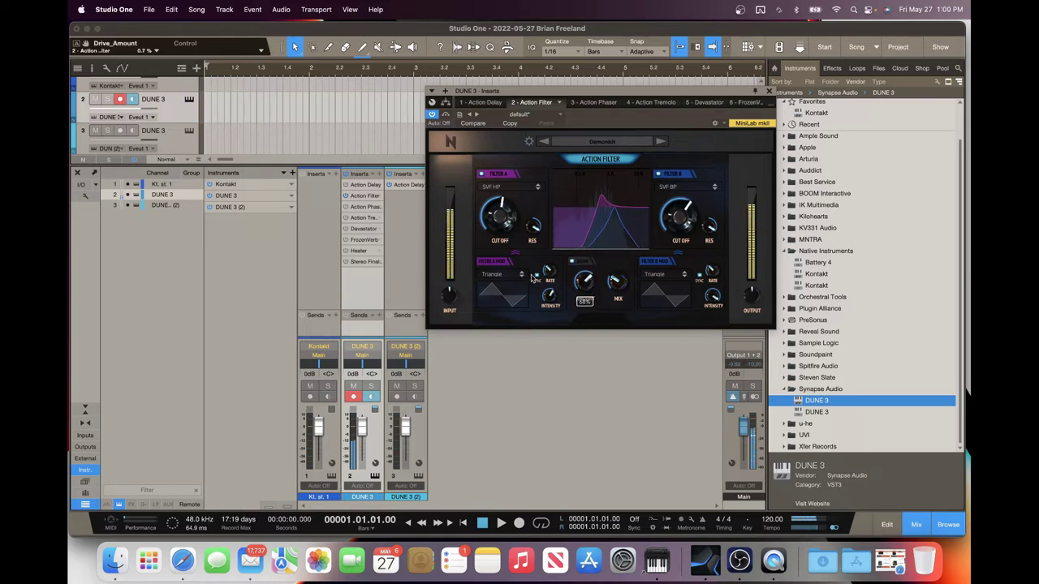
Load the Doublecopter preset from the Misc category in Action Filter and close the plugin window
mouse_move(550, 267)
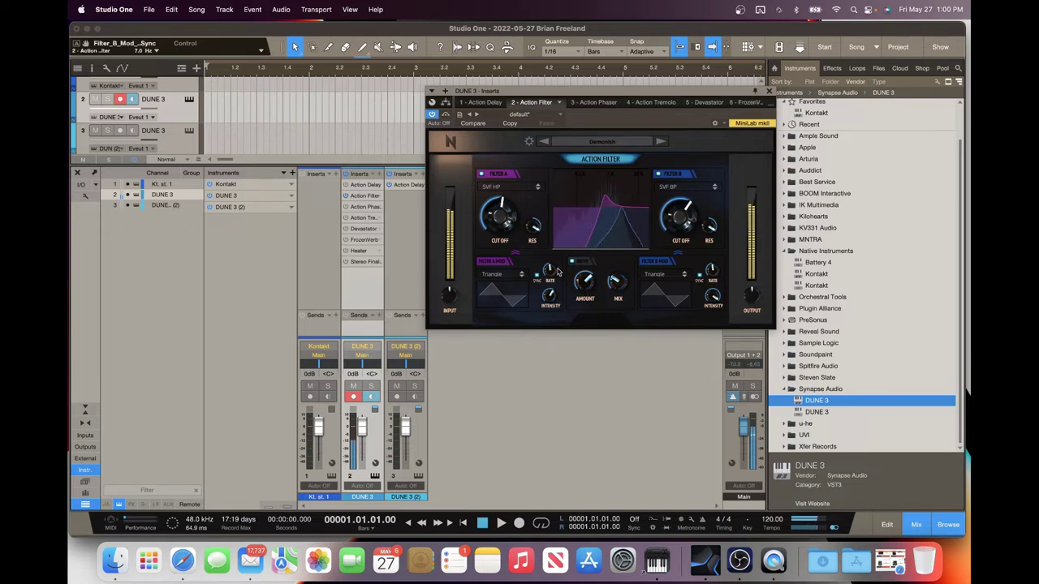
left_click(621, 144)
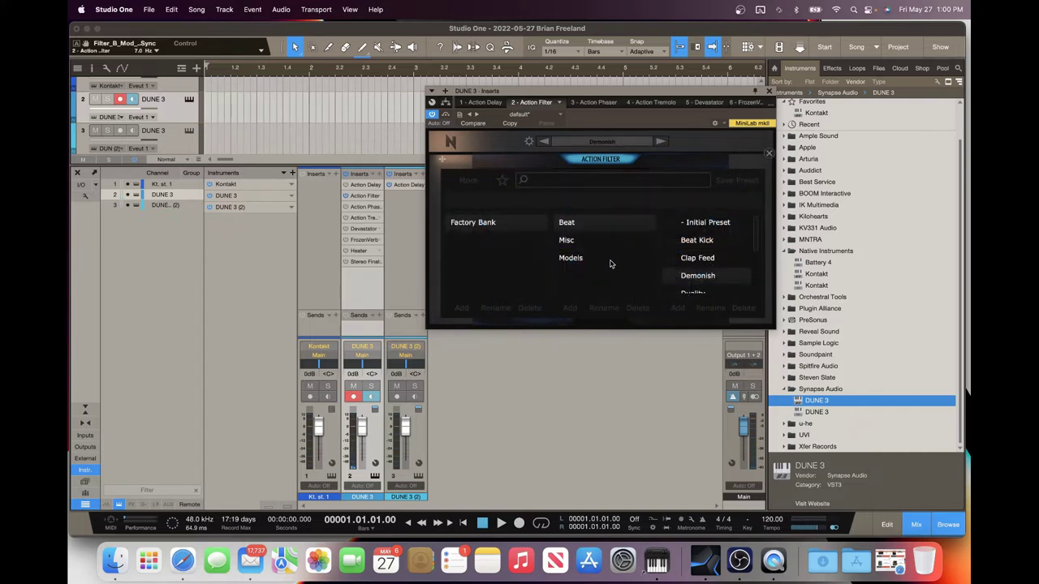
left_click(590, 242)
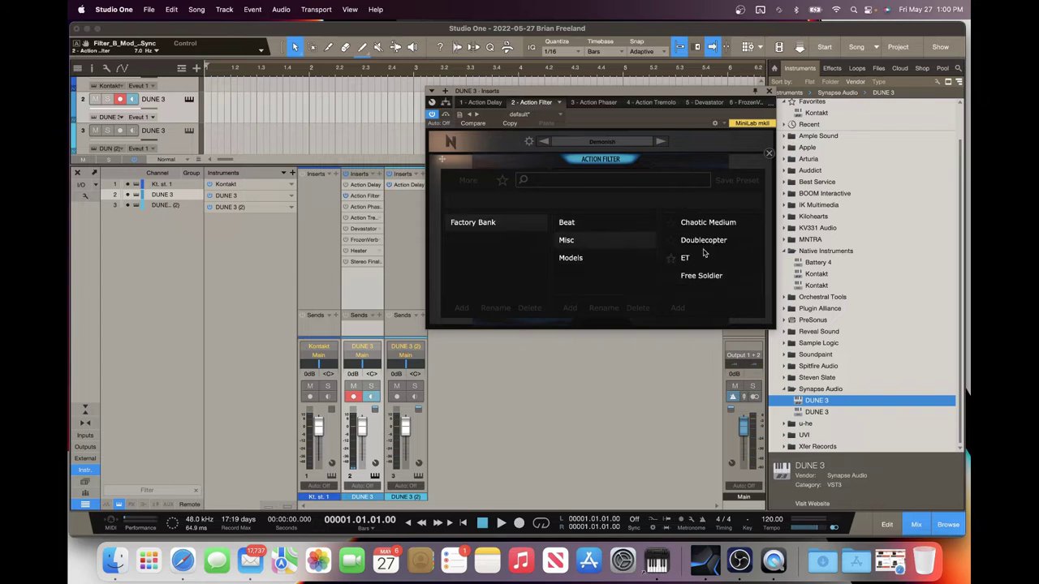
left_click(698, 242)
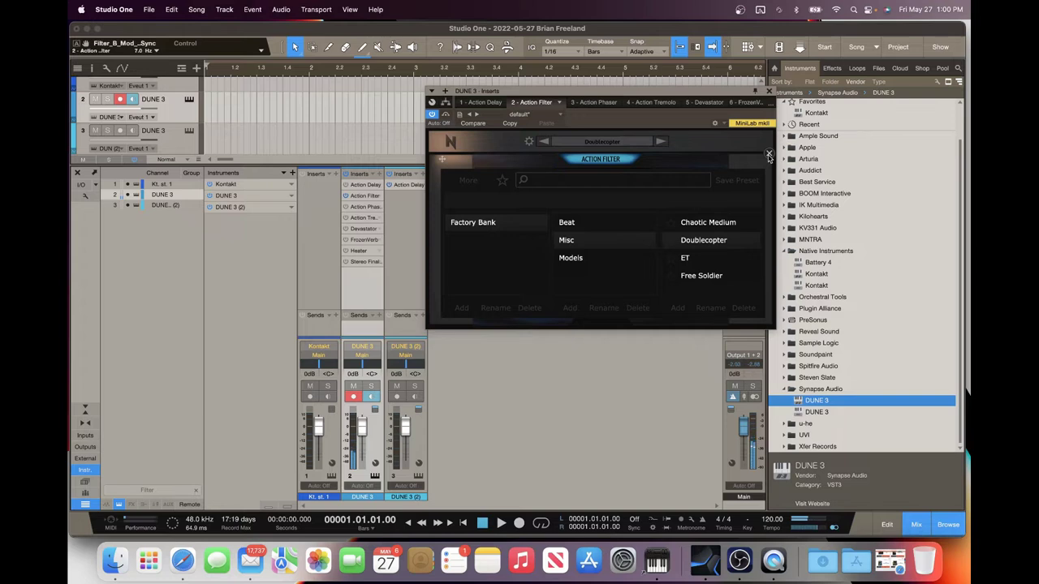
left_click(768, 155)
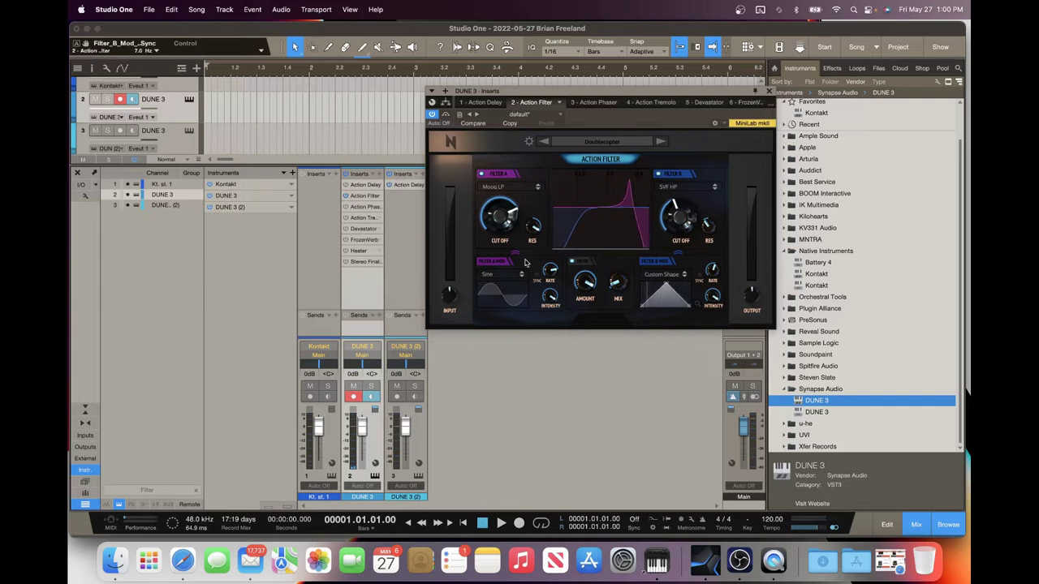
left_click(768, 90)
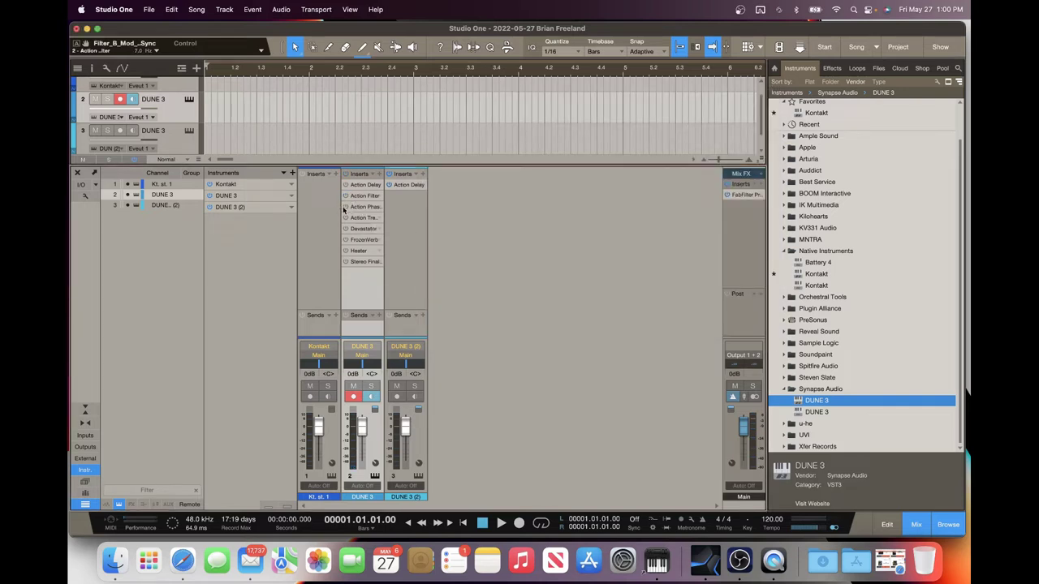
Open the Action Phaser insert on the first DUNE 3 track and reshape its custom modulation curve into a single peak
left_click(372, 210)
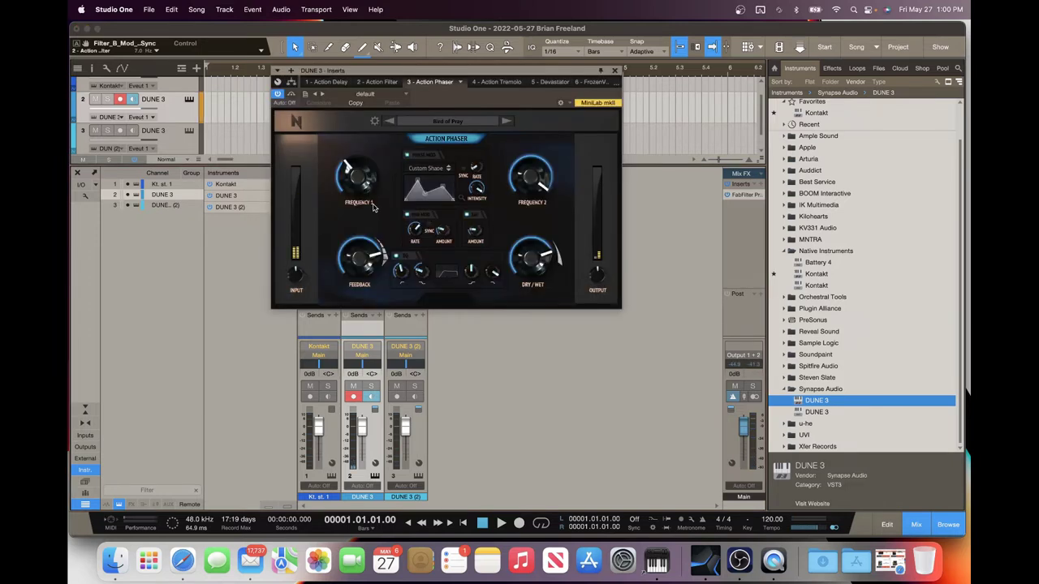
left_click_drag(503, 73, 638, 97)
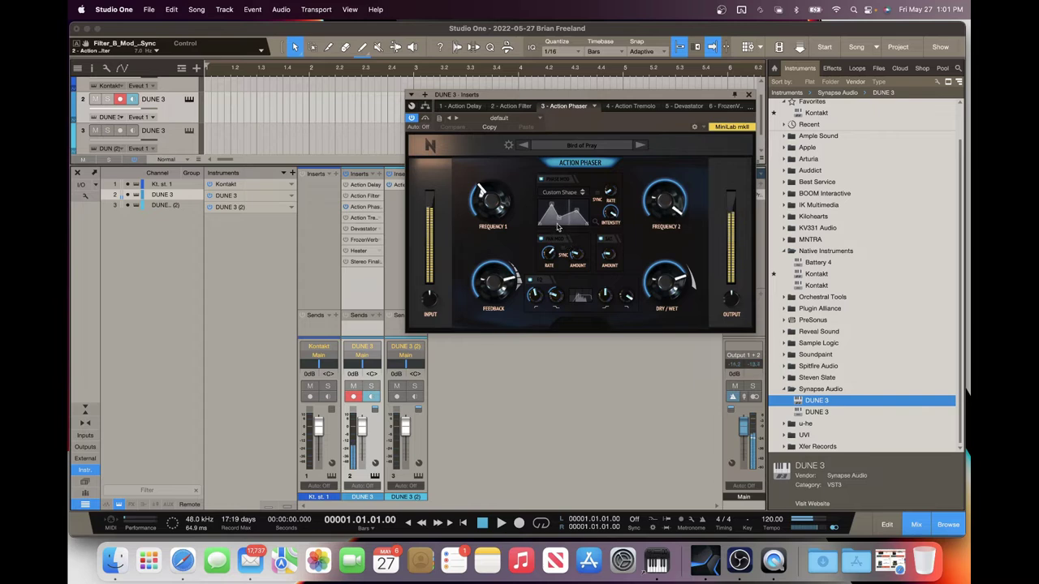
mouse_move(557, 227)
left_mouse_down()
mouse_move(578, 205)
mouse_move(560, 240)
left_mouse_up()
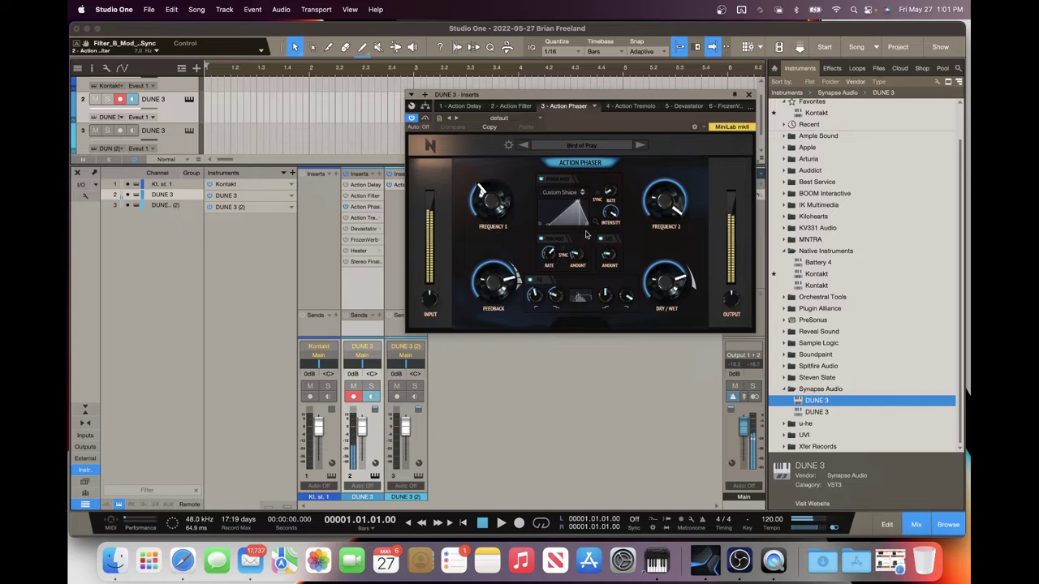
Load the Momentum Alien preset from the Beat category in Action Phaser
left_click(619, 147)
scroll(666, 242, "down", 5)
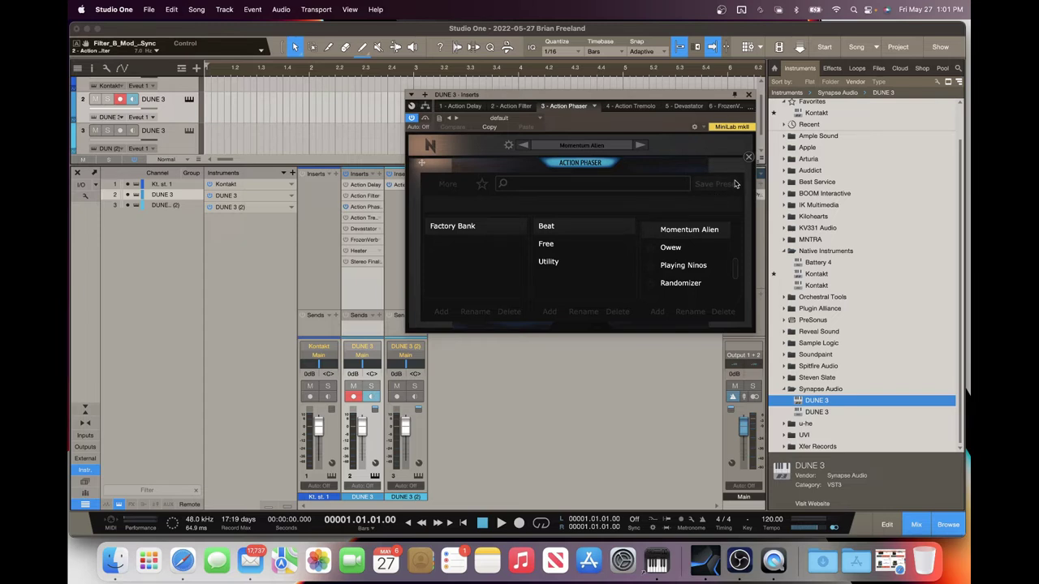
left_click(748, 158)
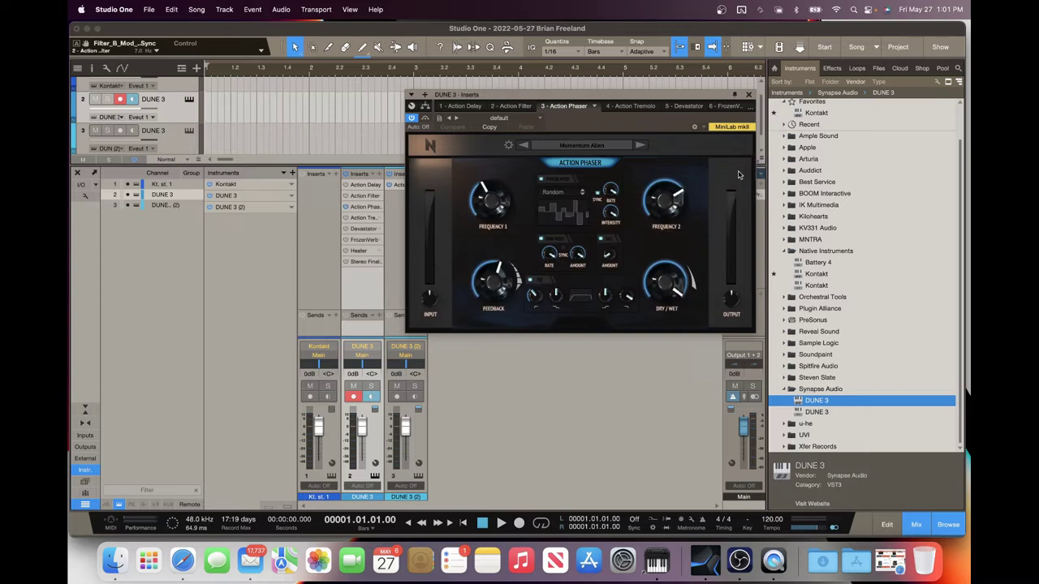
Toggle the Action Filter insert, switch Action Phaser to its Owew preset, and bypass the phaser
left_click(346, 198)
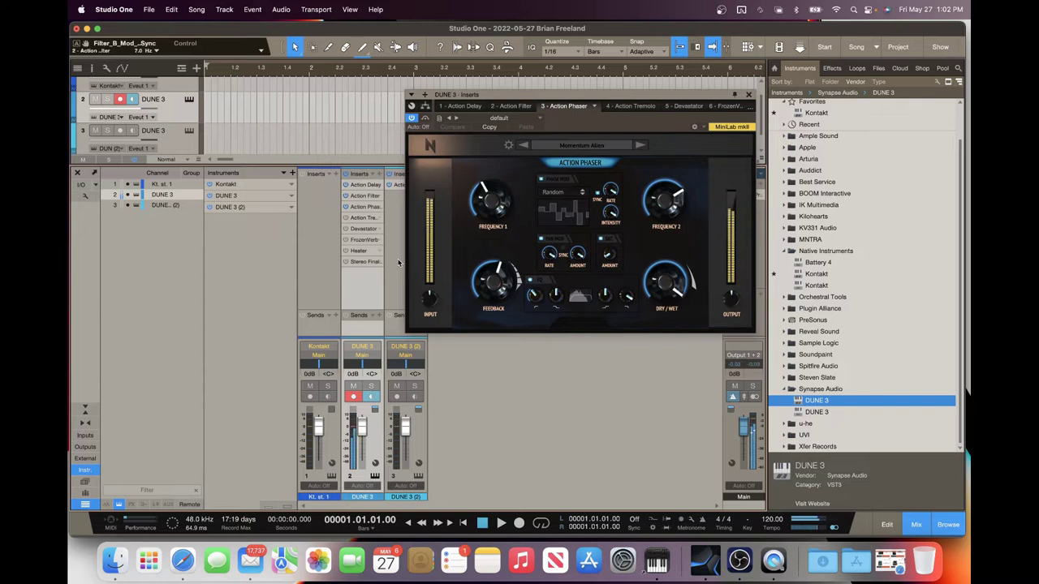
left_click(359, 208)
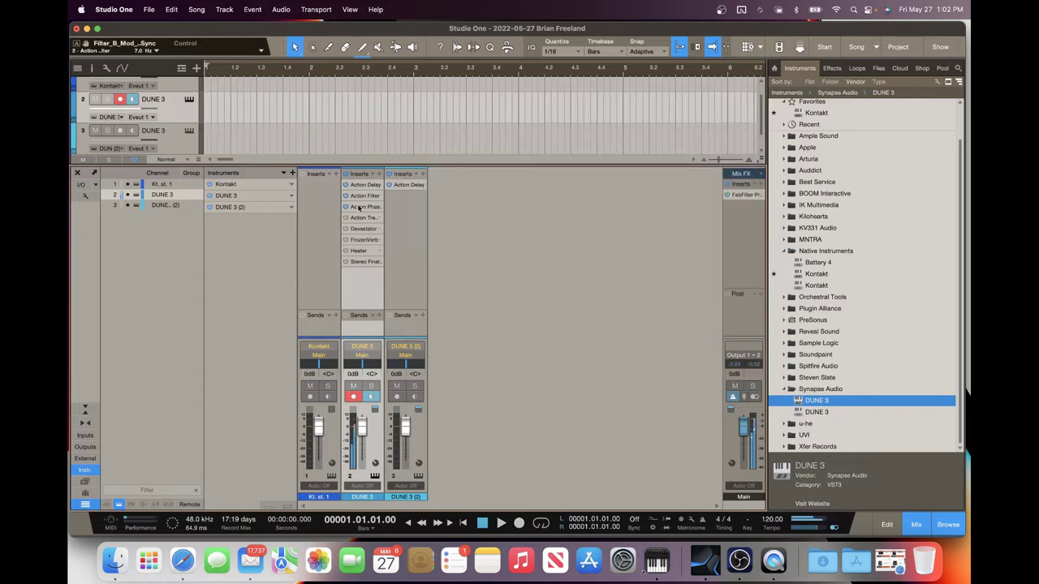
left_click(361, 208)
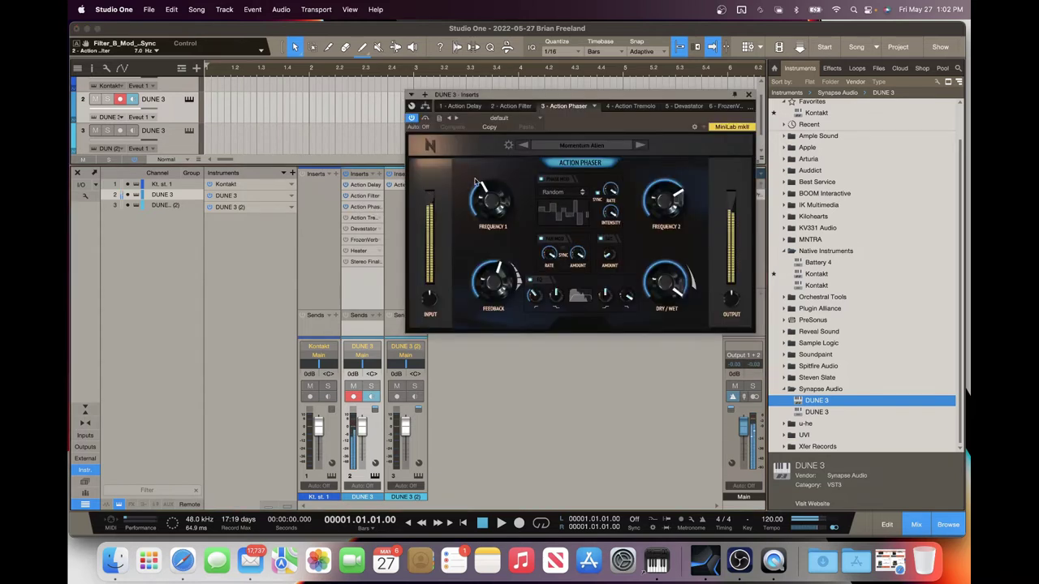
left_click(641, 145)
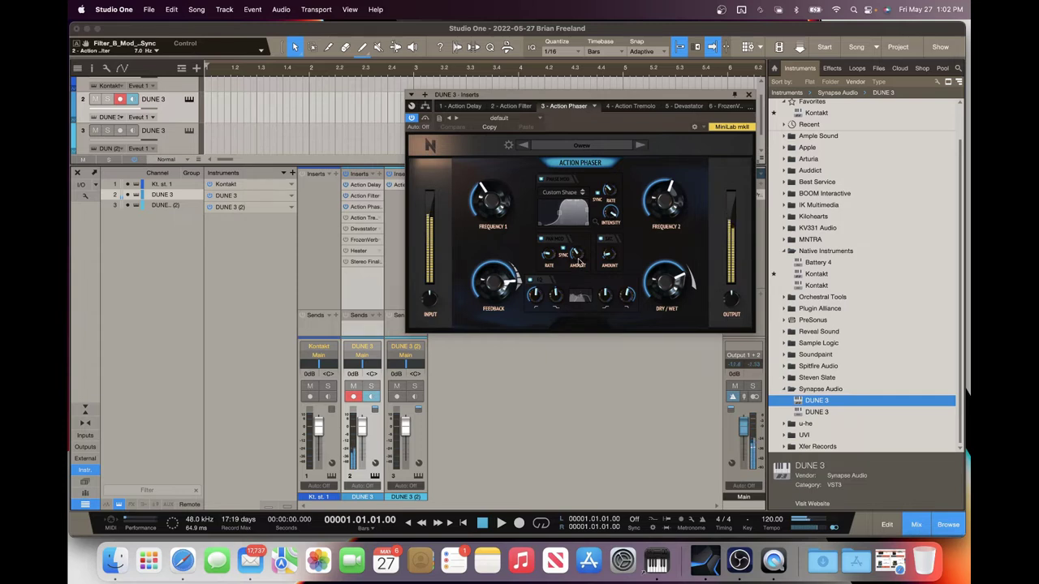
left_click(345, 207)
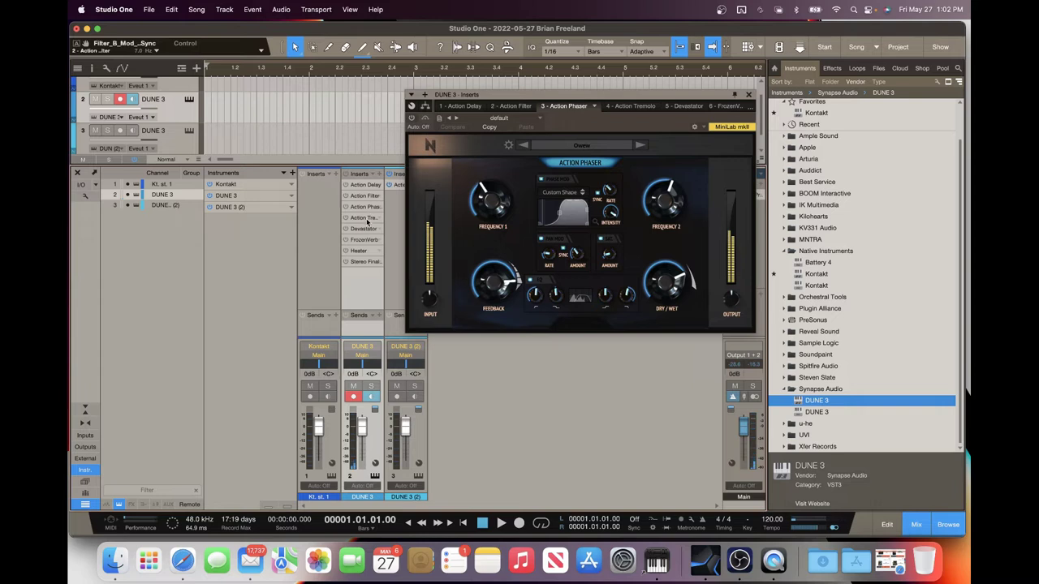
Load the RL Turn 8th preset in the Action Tremolo insert and enable the tremolo
double_click(367, 219)
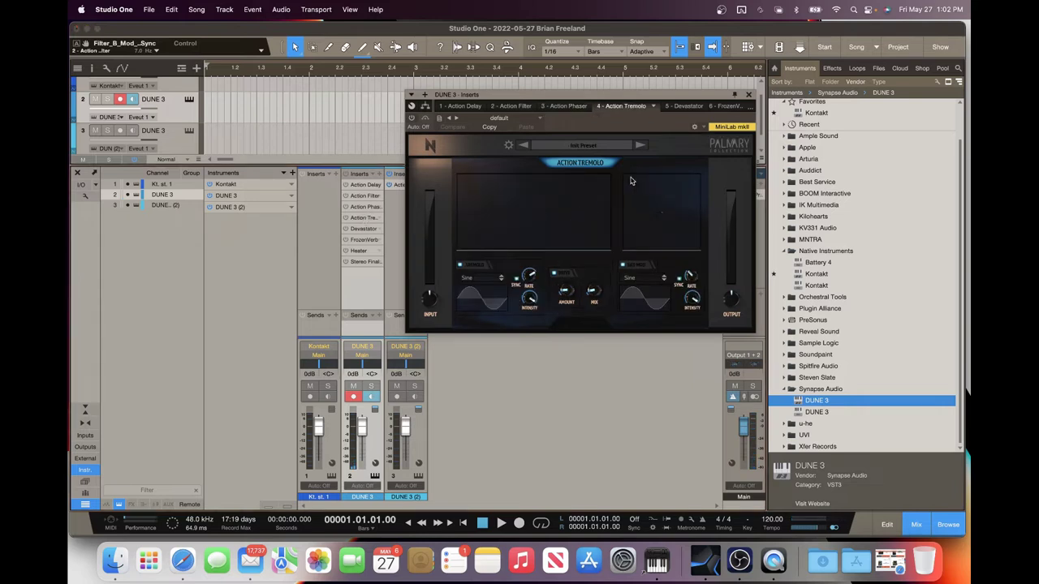
left_click(582, 146)
left_click(690, 268)
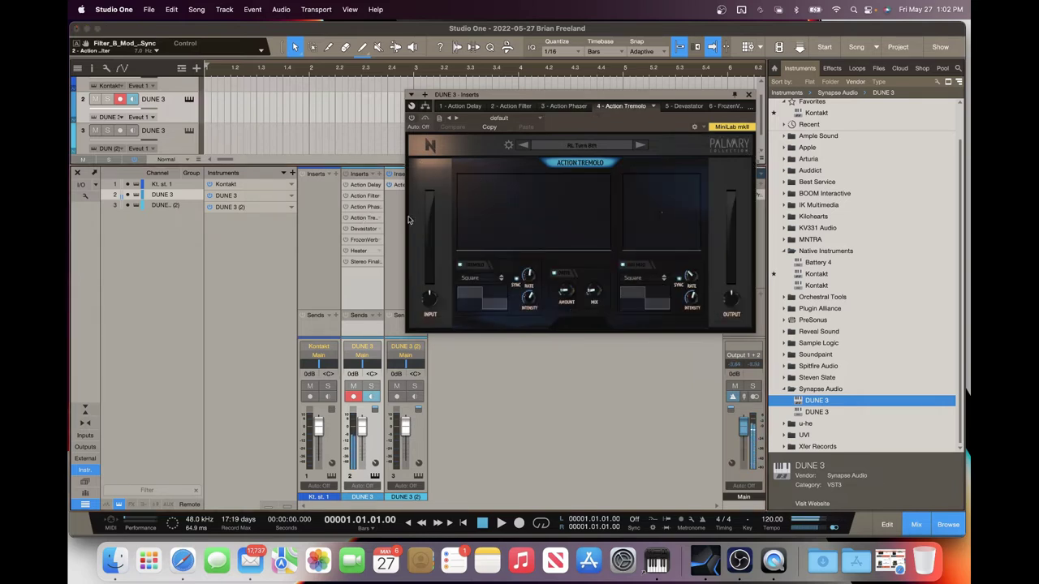
left_click(345, 217)
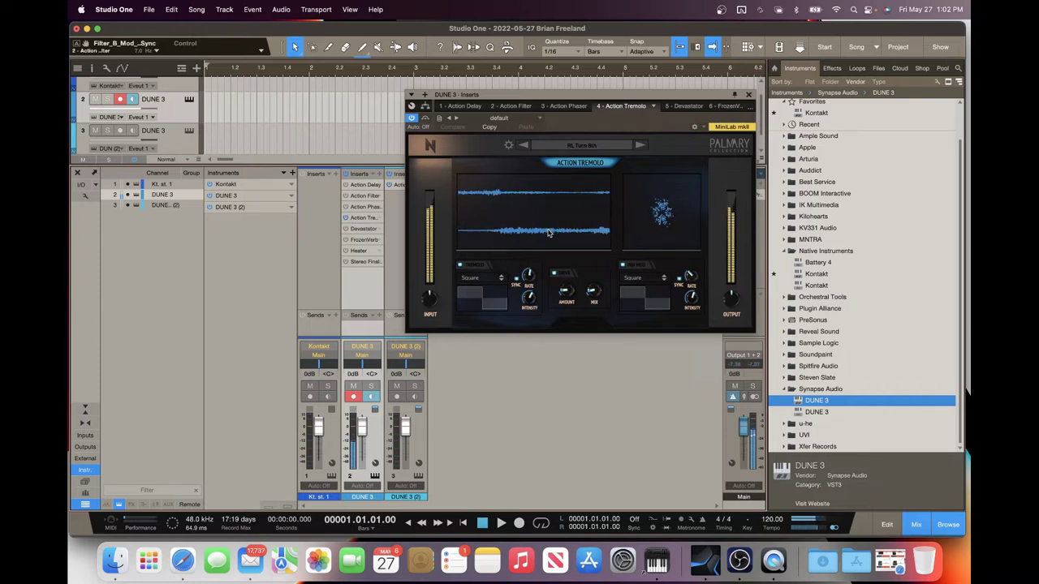
Open the Action Filter insert to audition it together with the tremolo, and bypass the filter
left_click(364, 197)
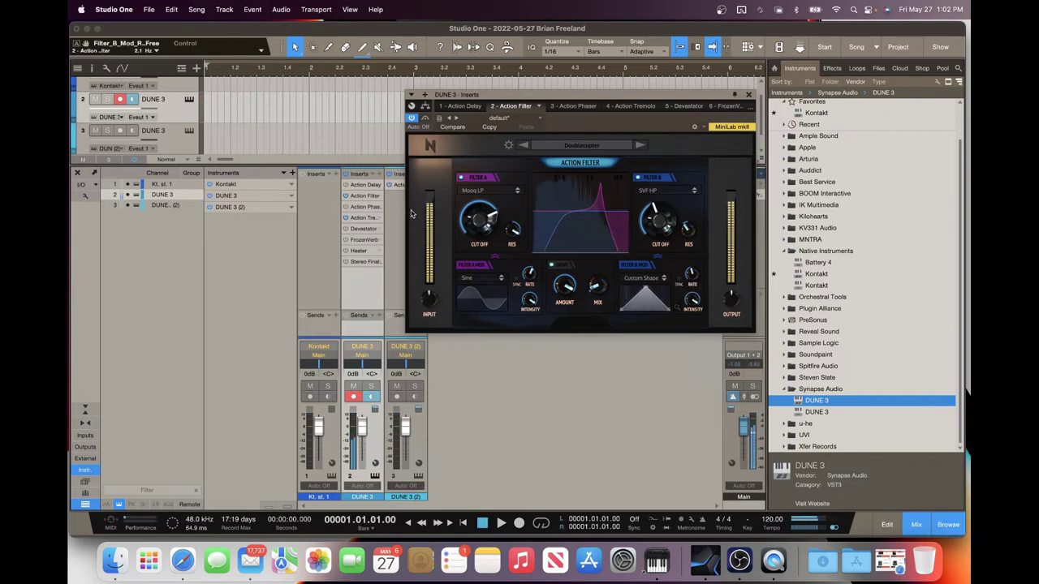
left_click(346, 199)
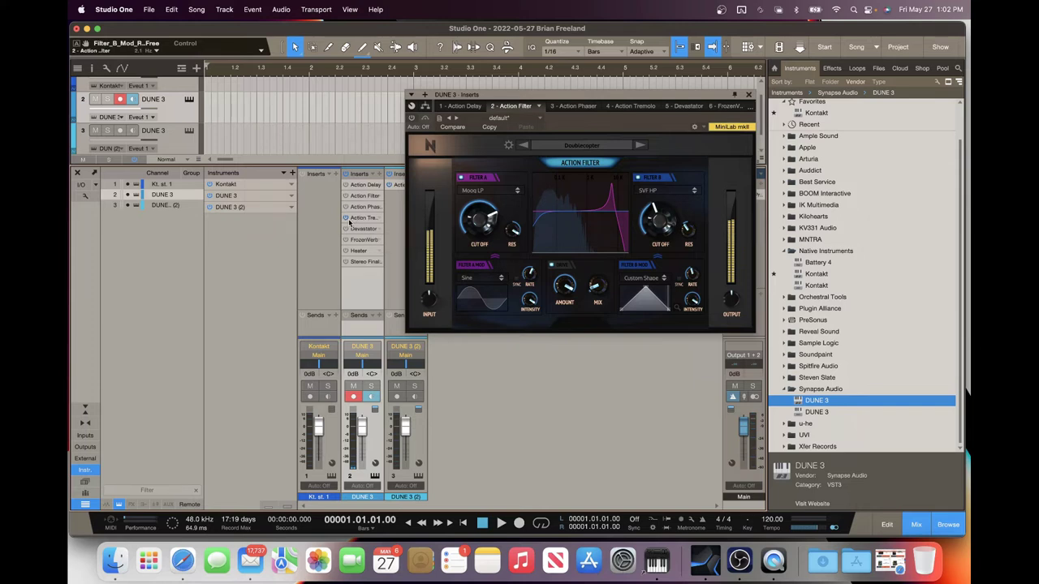
Open the Devastator insert and try different Sample Devastation and Bit Depth amounts, ending with both reduced
left_click(351, 228)
left_click_drag(585, 102, 605, 109)
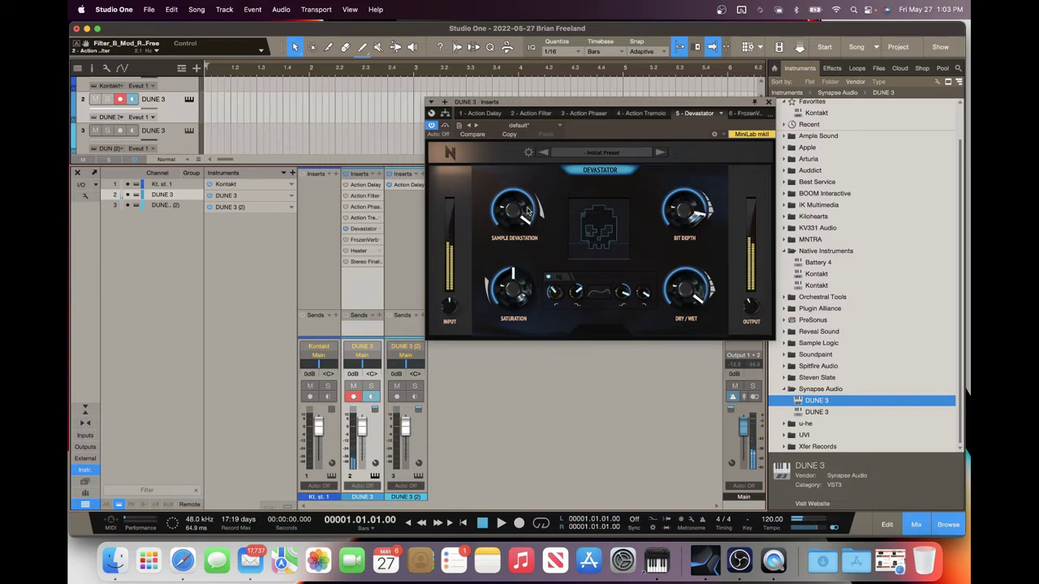
left_click_drag(542, 224, 727, 328)
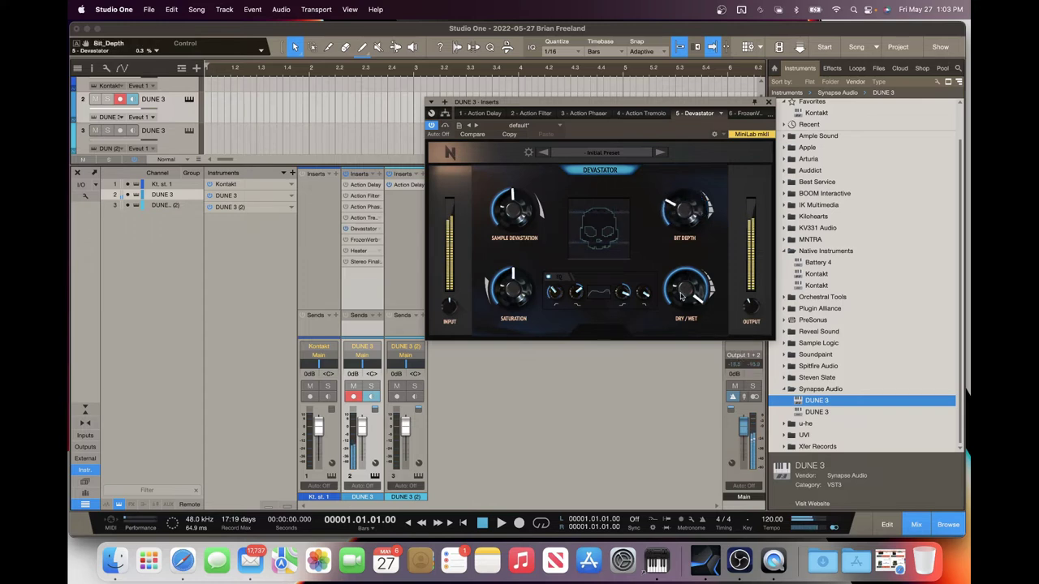
left_click_drag(526, 226, 490, 68)
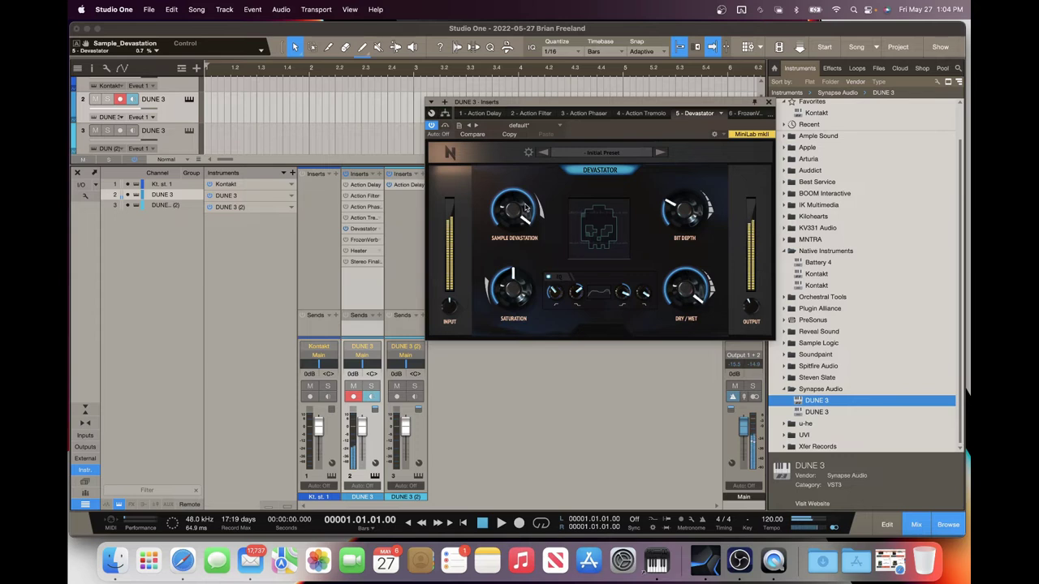
left_click_drag(526, 210, 551, 322)
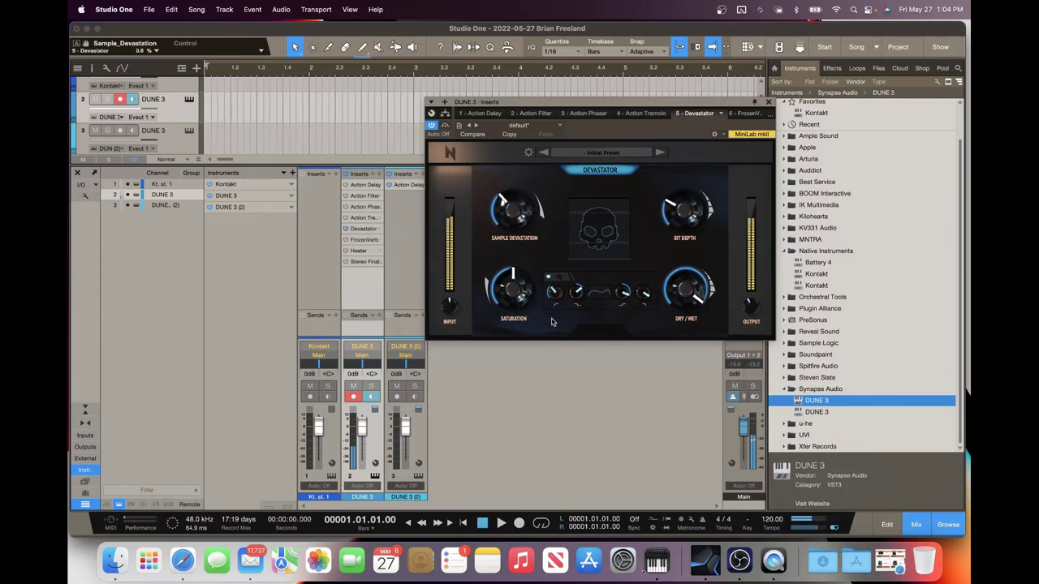
left_click_drag(690, 215, 676, 199)
Load the Old Toy preset in Devastator and lower the plugin's output level
left_click(634, 153)
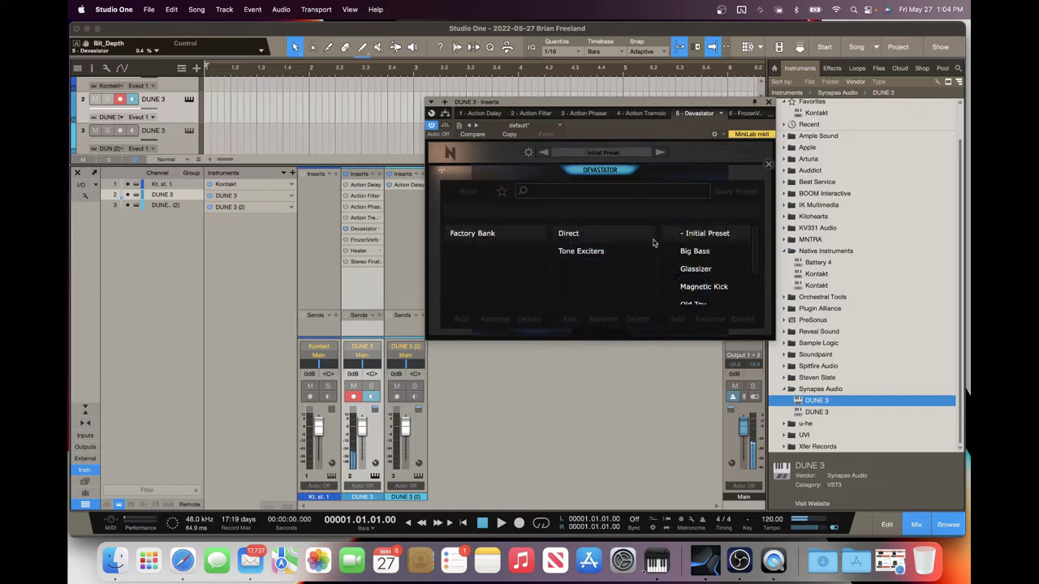
scroll(711, 264, "down", 3)
left_click(705, 258)
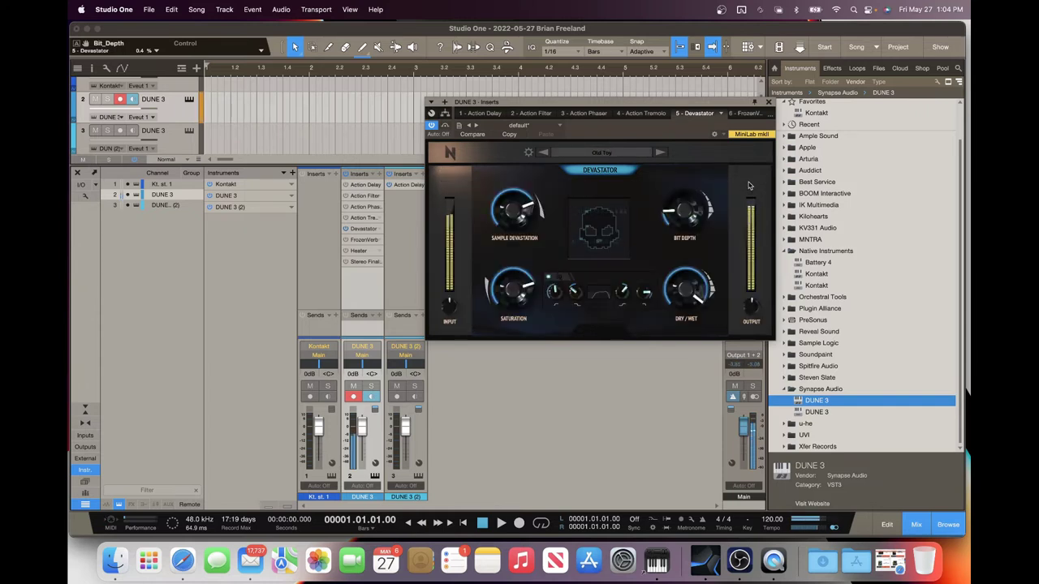
left_click_drag(751, 306, 754, 327)
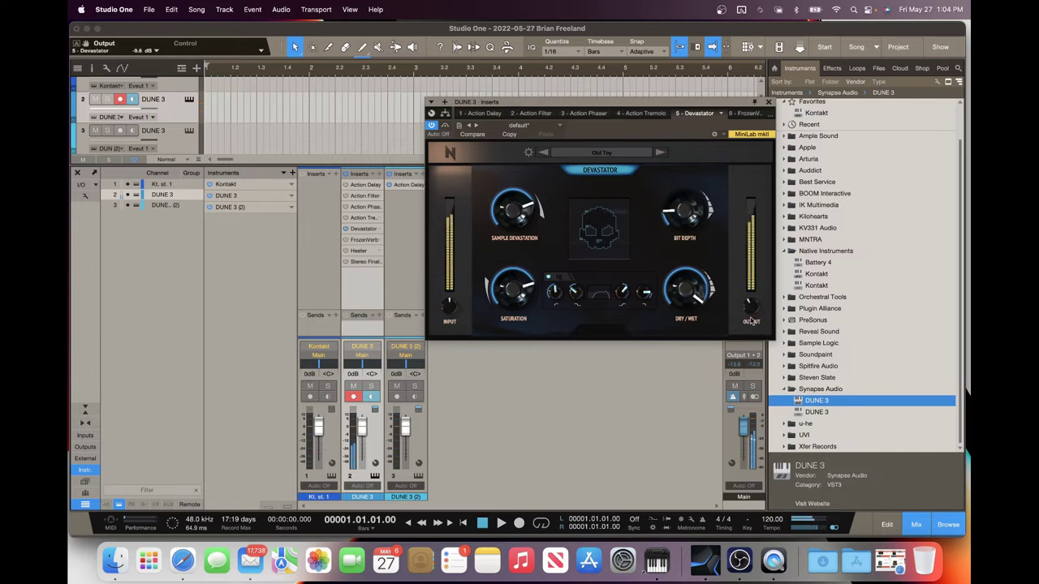
Raise Devastator's Bit Depth to about the middle of its range and sweep Sample Devastation up and down to its minimum
left_click(682, 208)
left_click_drag(682, 209, 673, 152)
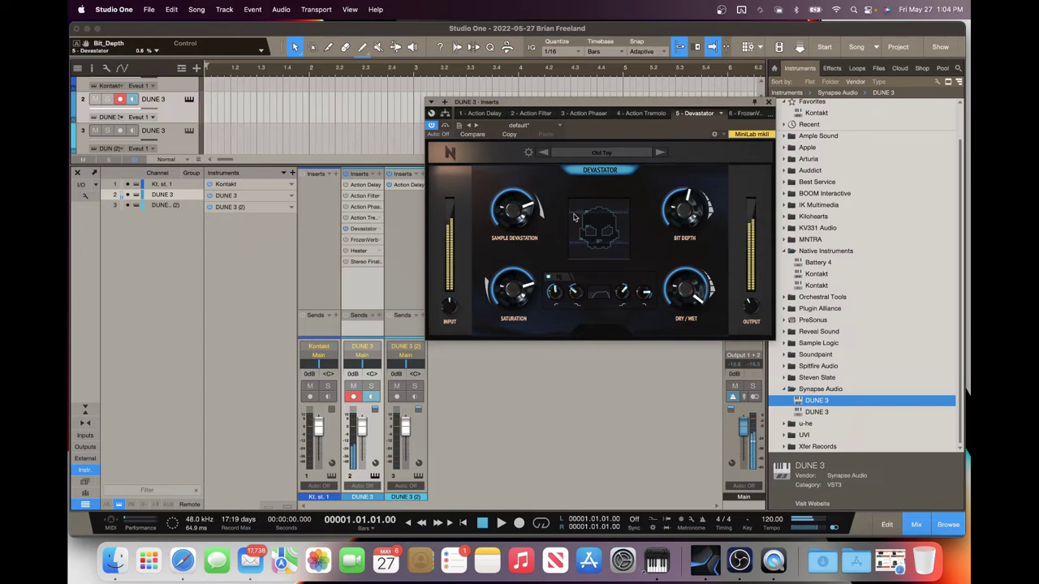
left_click_drag(516, 210, 513, 232)
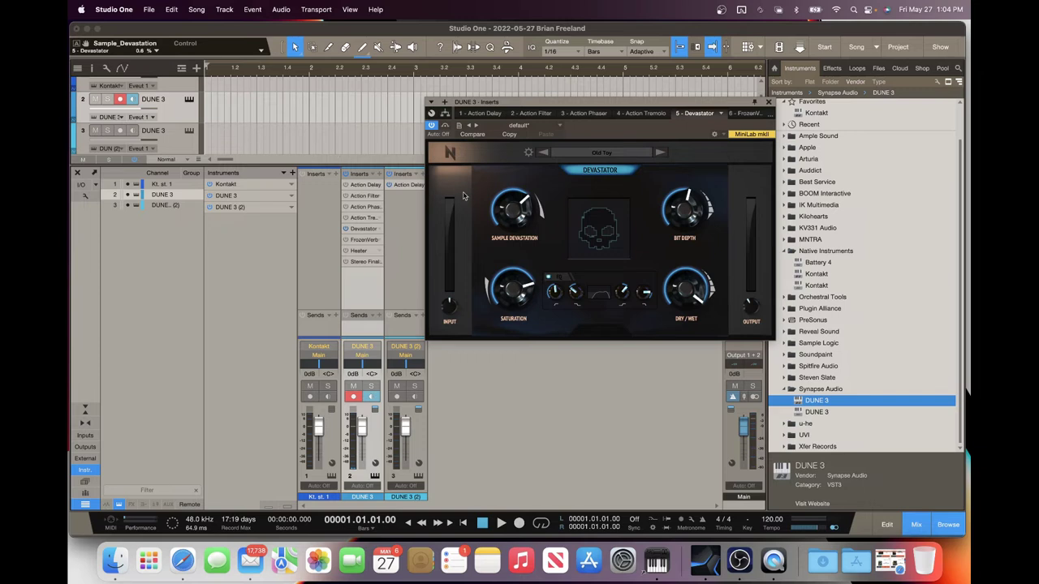
mouse_move(523, 211)
left_mouse_down()
mouse_move(521, 249)
mouse_move(521, 206)
left_mouse_up()
left_click_drag(510, 219, 506, 160)
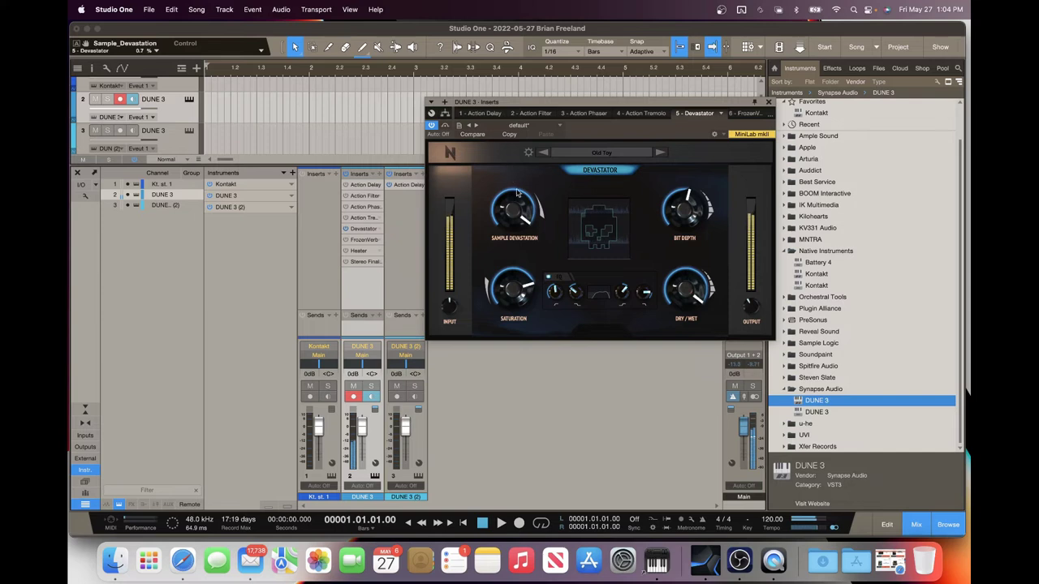
left_click_drag(517, 212, 538, 306)
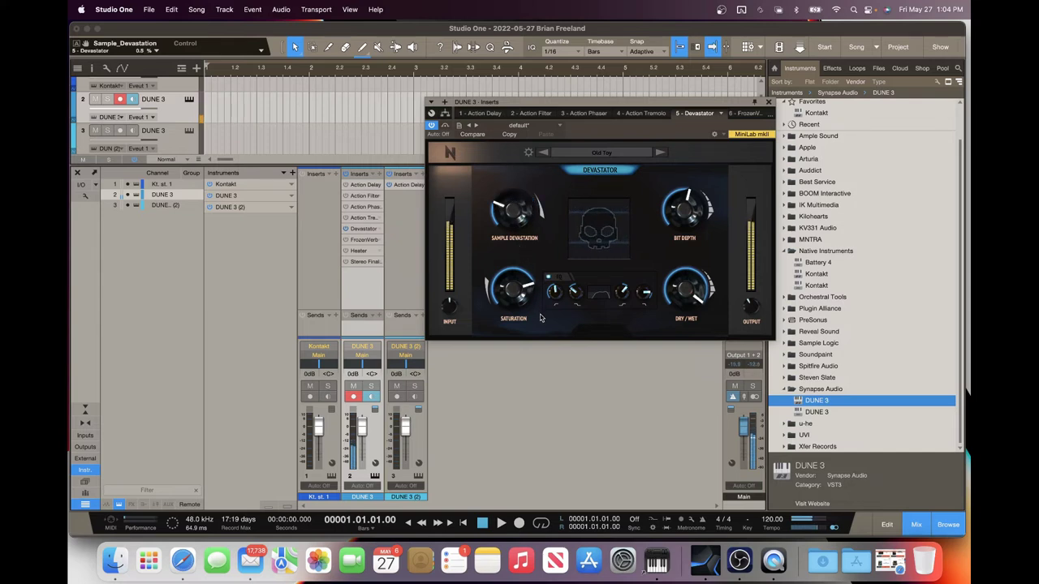
left_click_drag(534, 257, 528, 275)
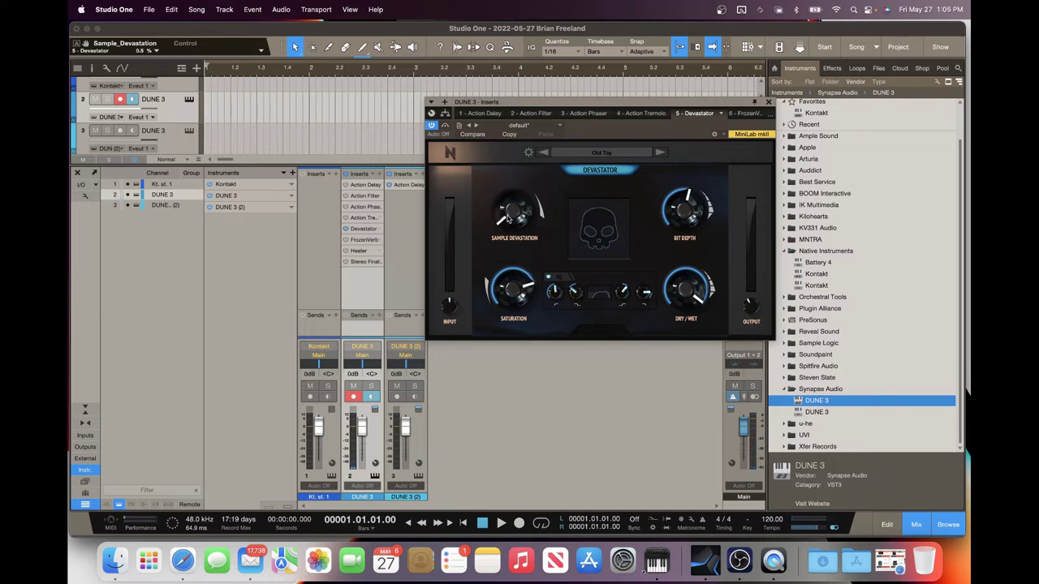
Raise Devastator's Sample Devastation to its maximum and reduce Bit Depth to slightly below the middle of its range
left_click_drag(519, 220, 514, 83)
left_click_drag(687, 212, 688, 251)
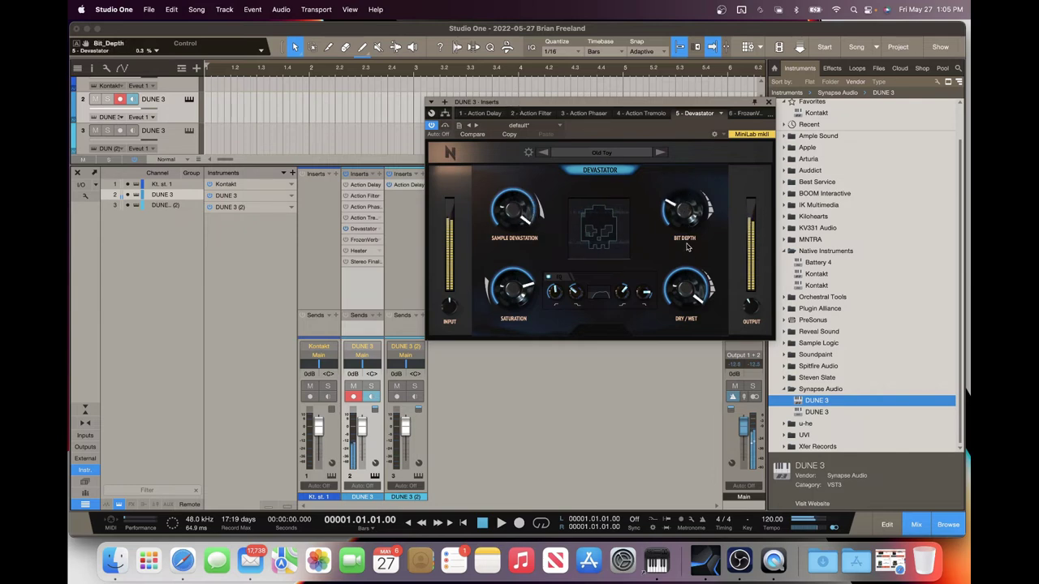
left_click_drag(696, 207, 696, 199)
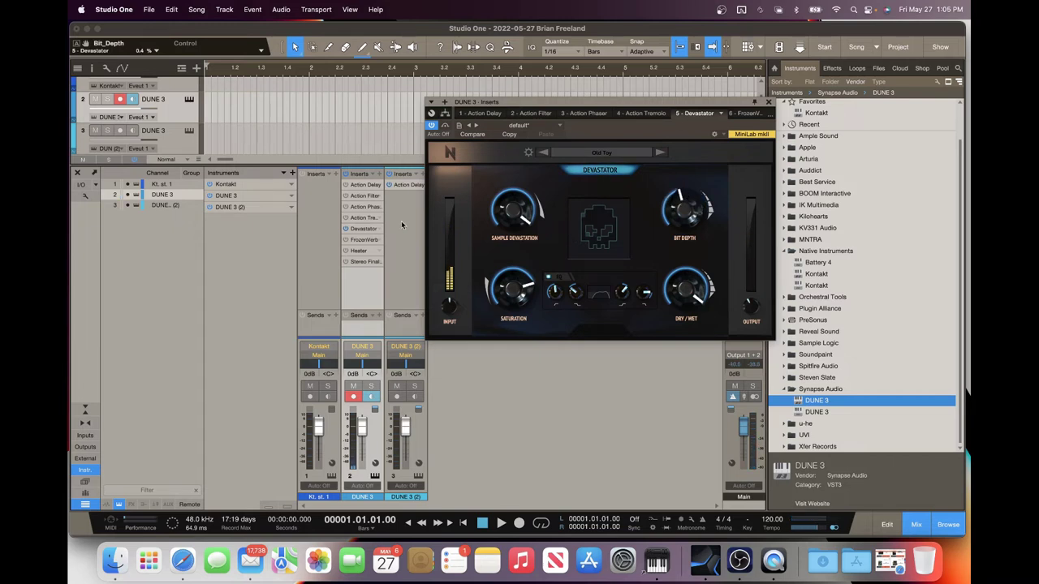
Open and turn on the FrozenVerb insert on the DUNE 3 track and switch its Freeze effect on and off
left_click(363, 240)
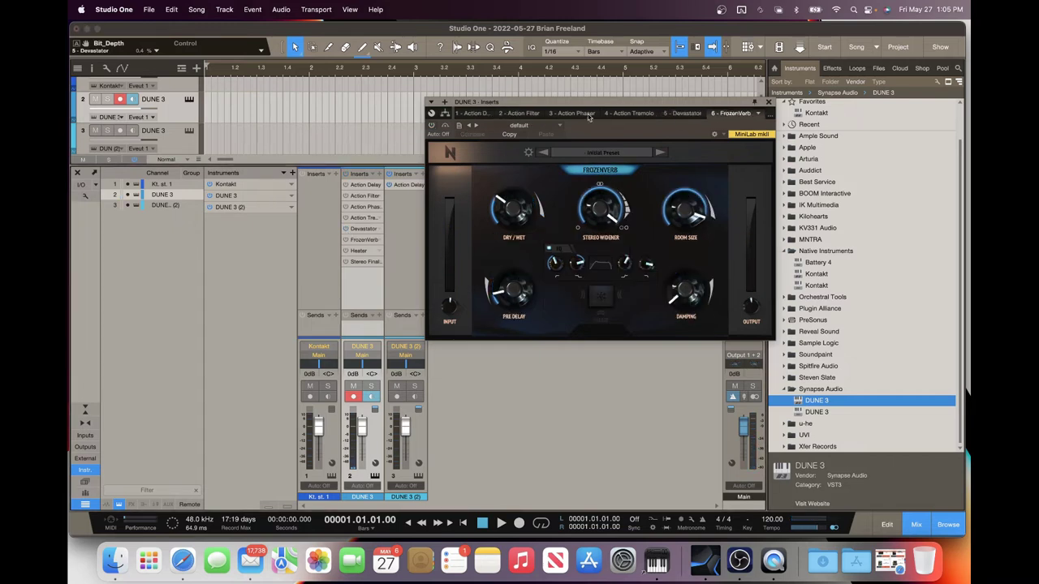
left_click_drag(599, 105, 609, 96)
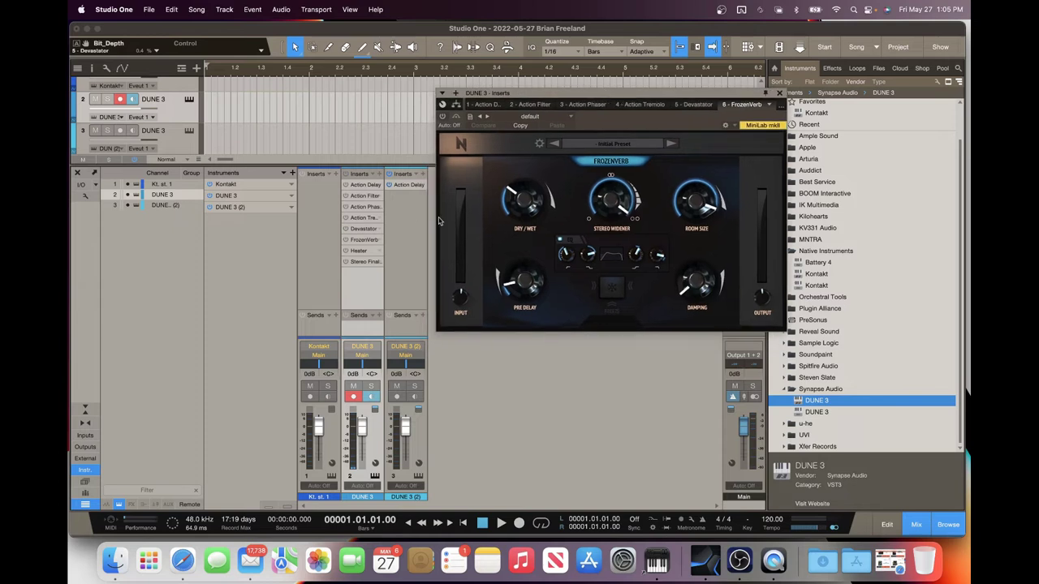
left_click(346, 243)
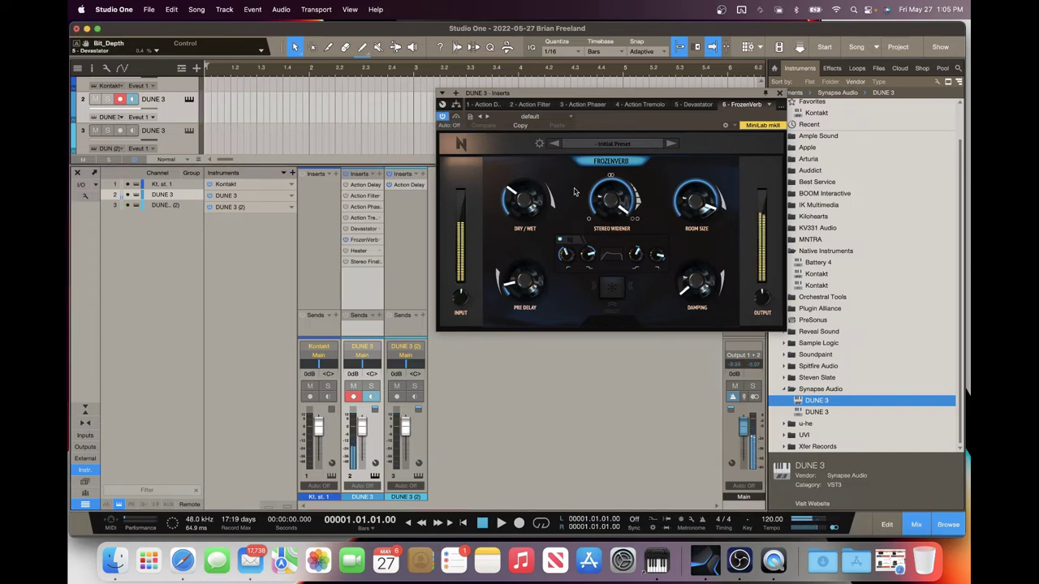
left_click(610, 291)
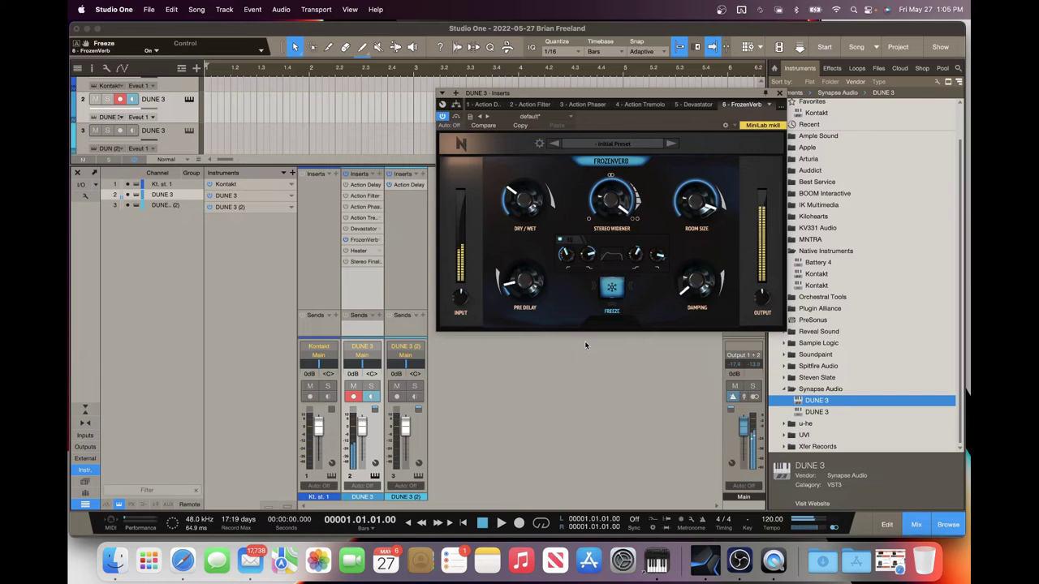
left_click(611, 292)
left_click(612, 292)
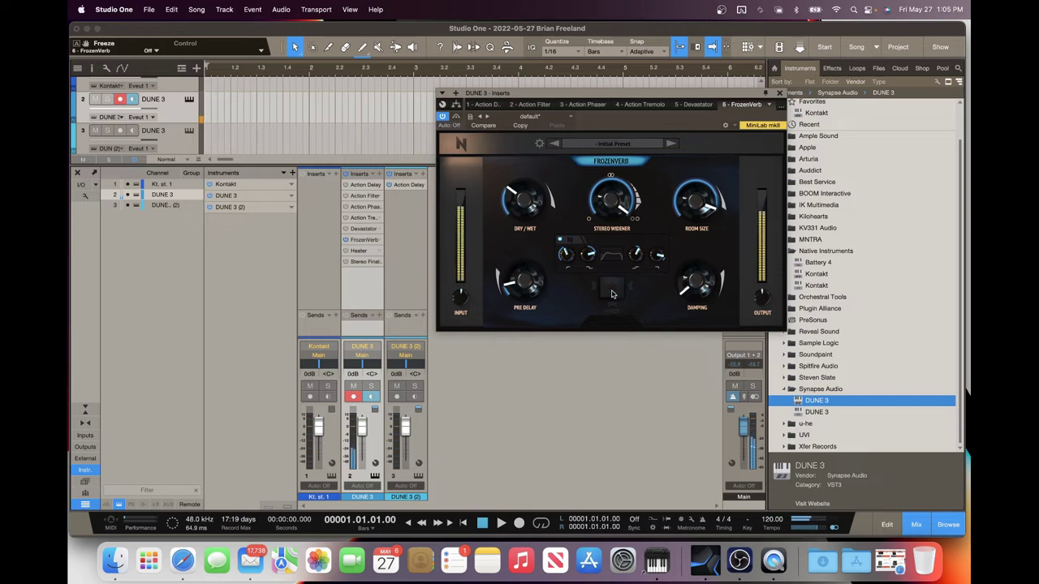
left_click(612, 293)
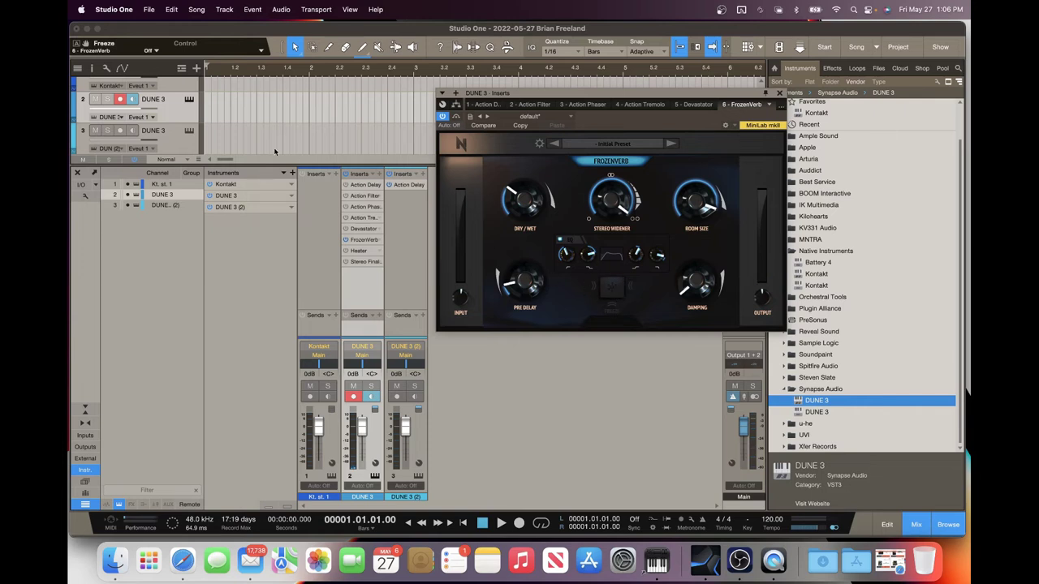
Bring up the DUNE 3 instrument window twice to view the synth, closing it each time
key("F11")
left_click_drag(738, 38, 794, 51)
left_click(889, 43)
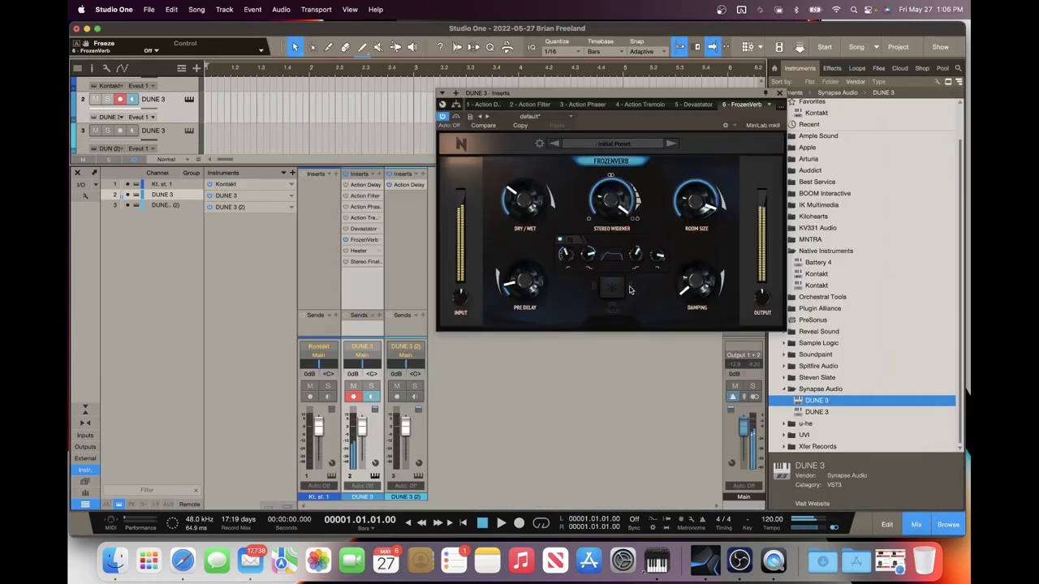
left_click(189, 99)
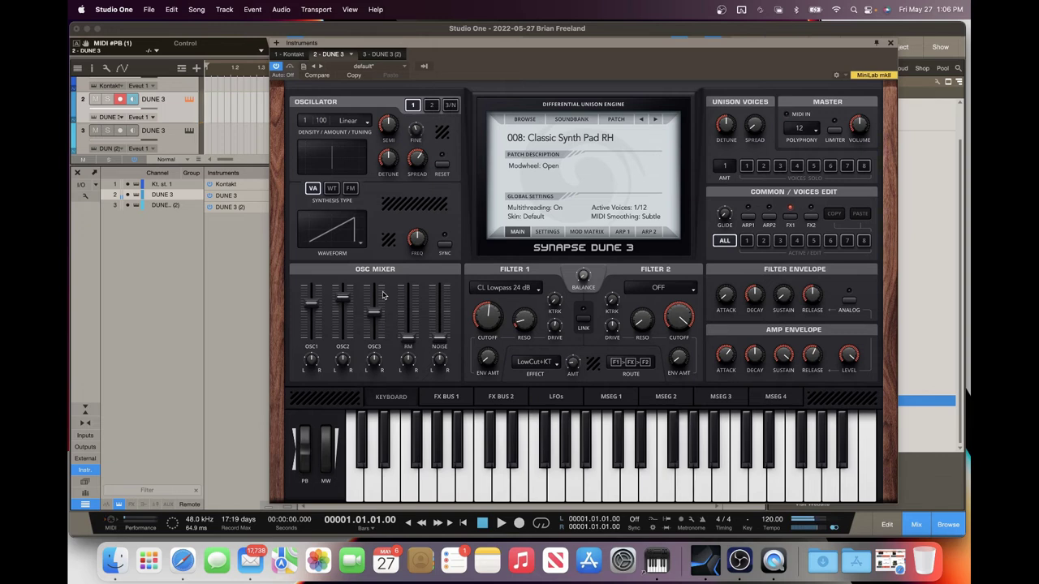
left_click(889, 42)
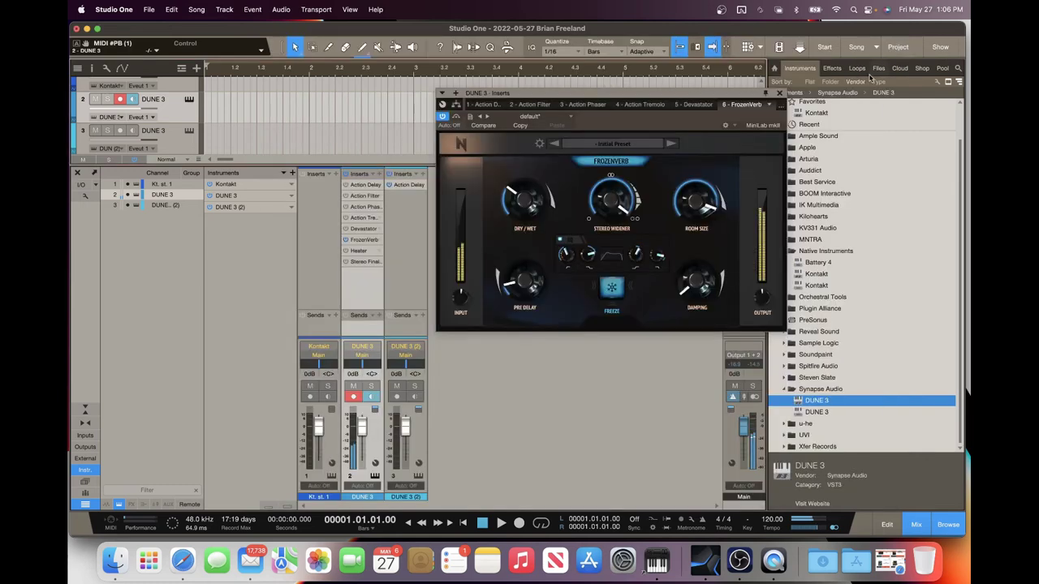
Turn off Freeze in FrozenVerb and close the inserts window
left_click(621, 297)
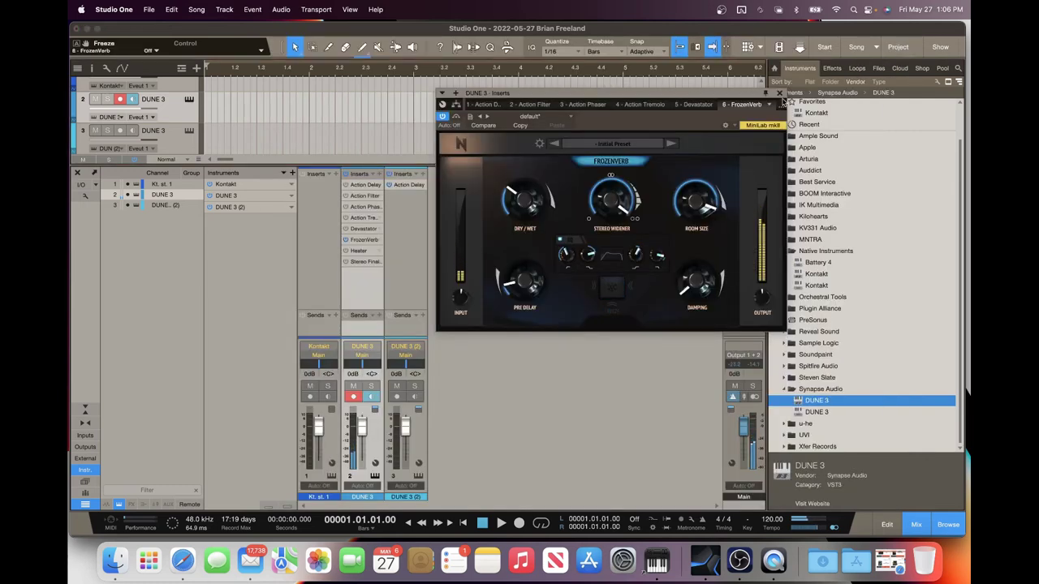
left_click(780, 94)
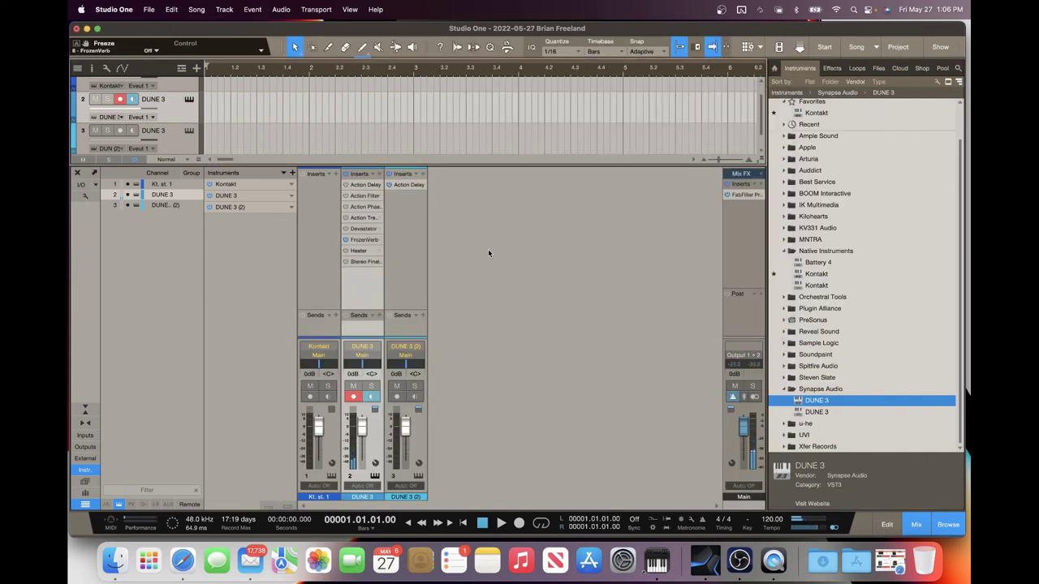
Open and turn on the Heater insert on the DUNE 3 track and lower its output level
double_click(355, 255)
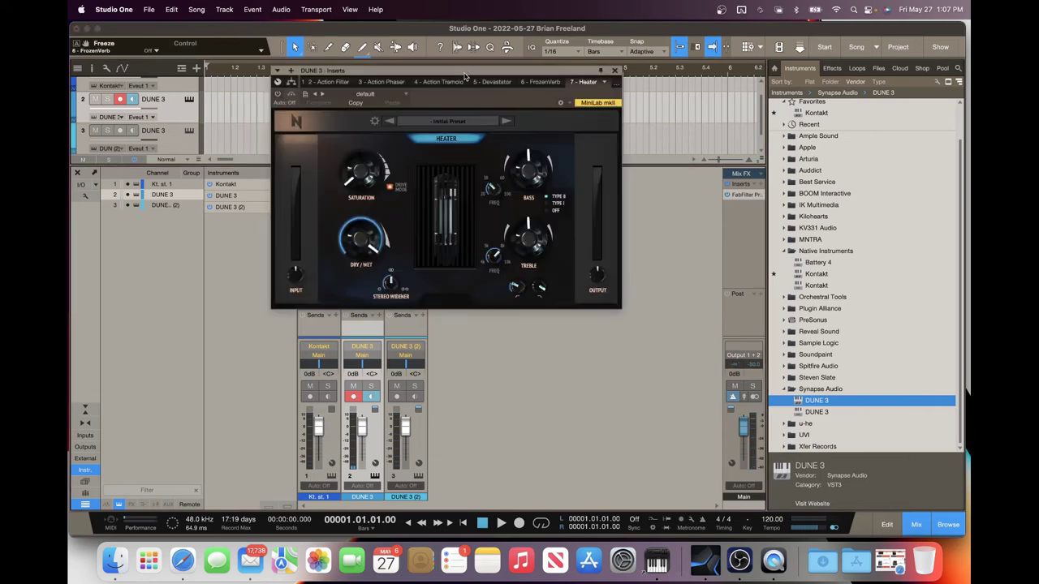
left_click_drag(467, 77, 650, 117)
left_click(345, 254)
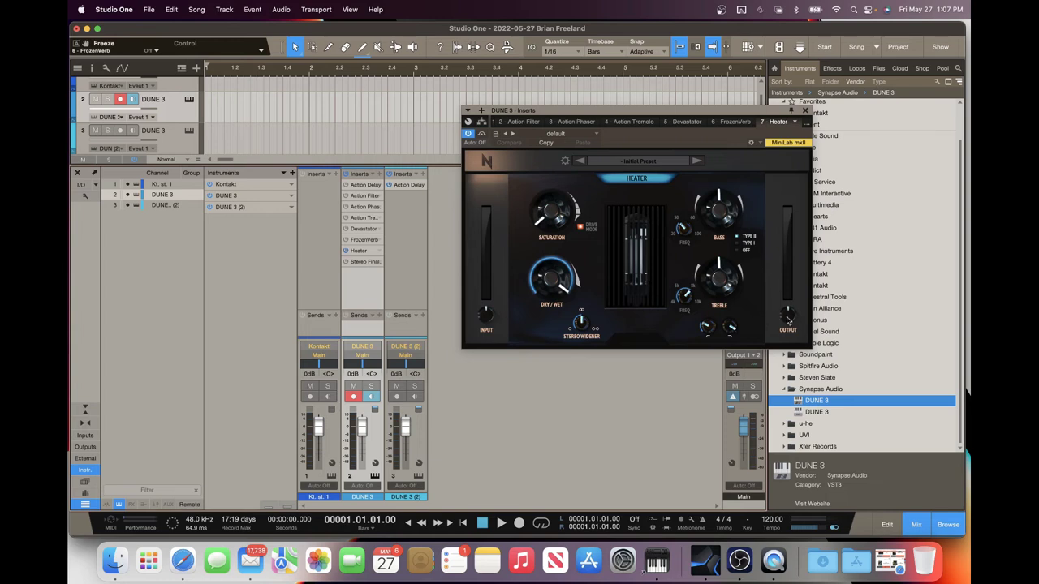
left_click_drag(788, 318, 792, 333)
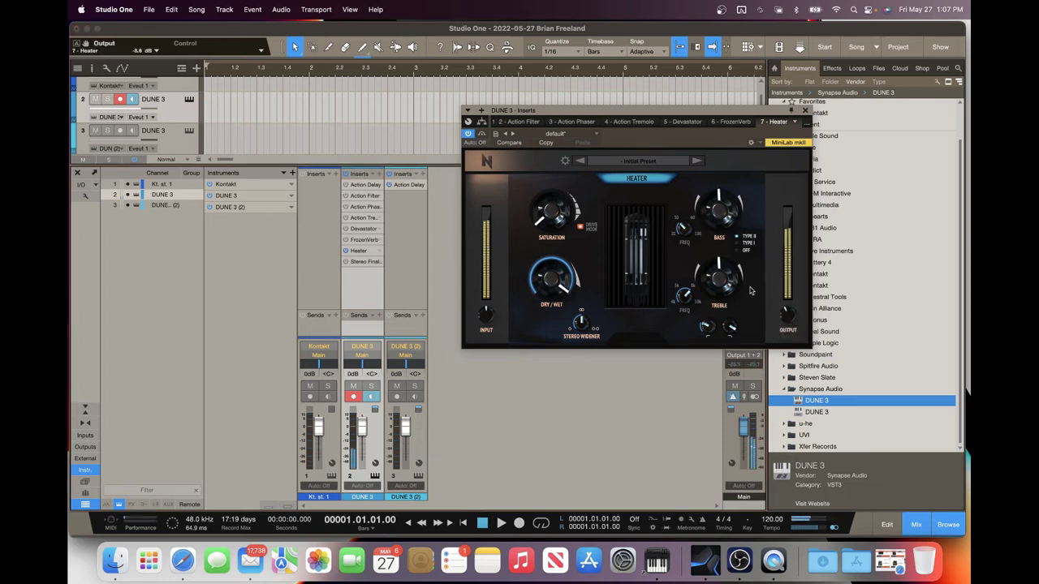
Raise Heater's Saturation to 92% and bring its output level up to about -2.8 dB
left_click_drag(551, 213, 551, 65)
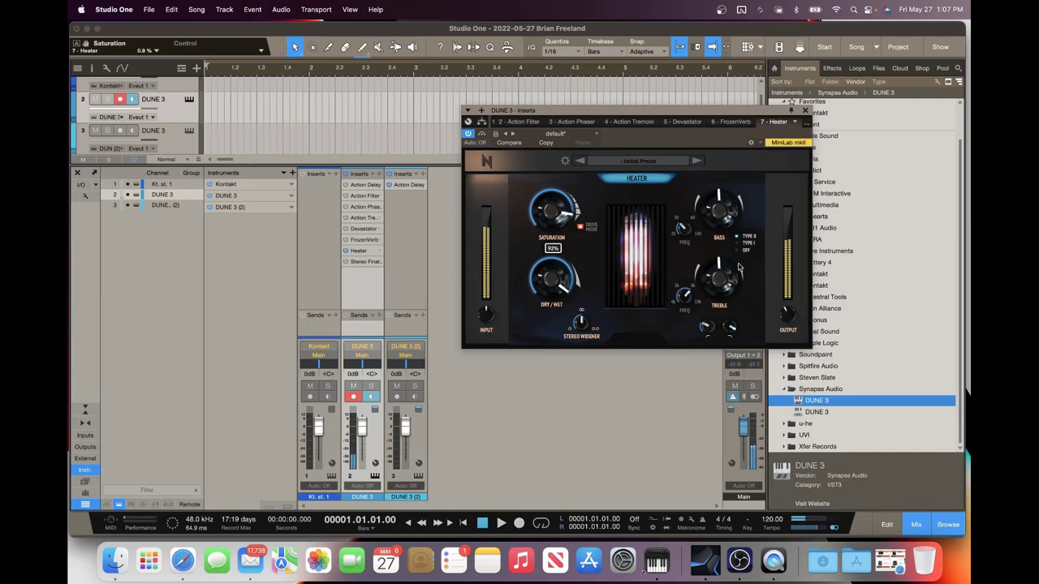
left_click_drag(791, 324, 791, 313)
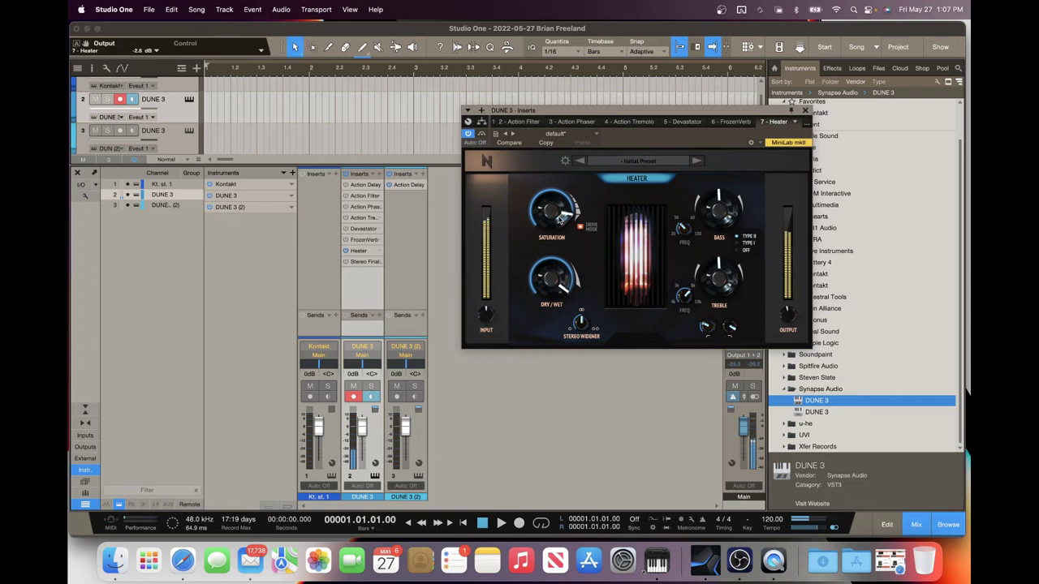
Turn off Heater's Drive Mode and raise its Stereo Widener to 200%
left_click(584, 232)
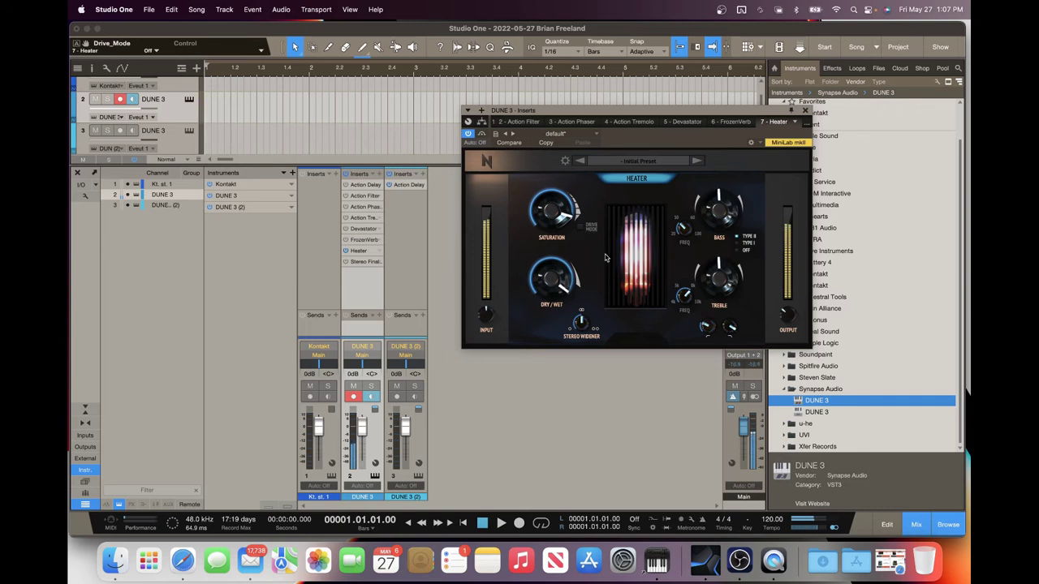
mouse_move(581, 311)
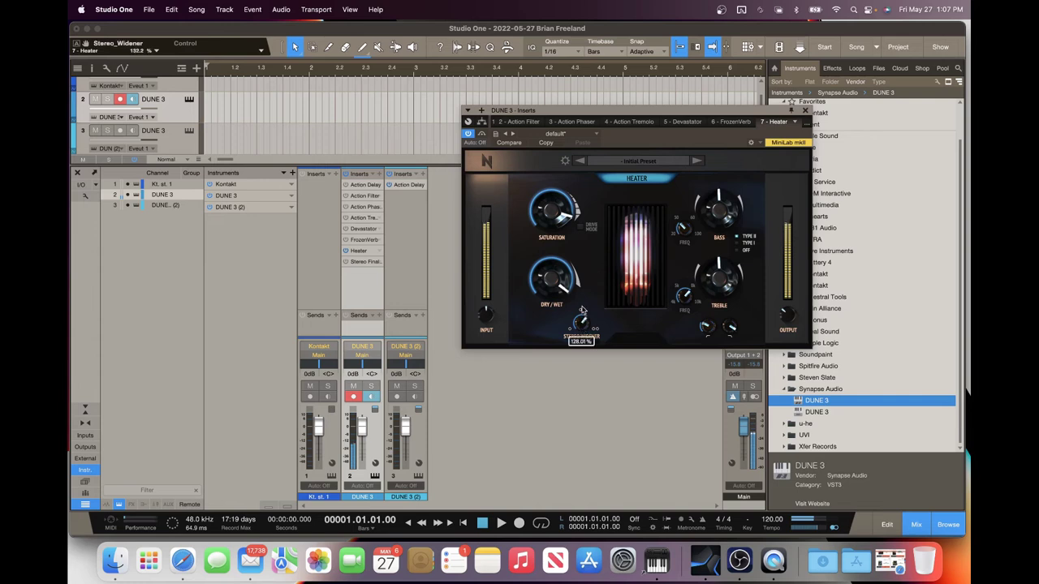
left_click_drag(581, 310, 578, 223)
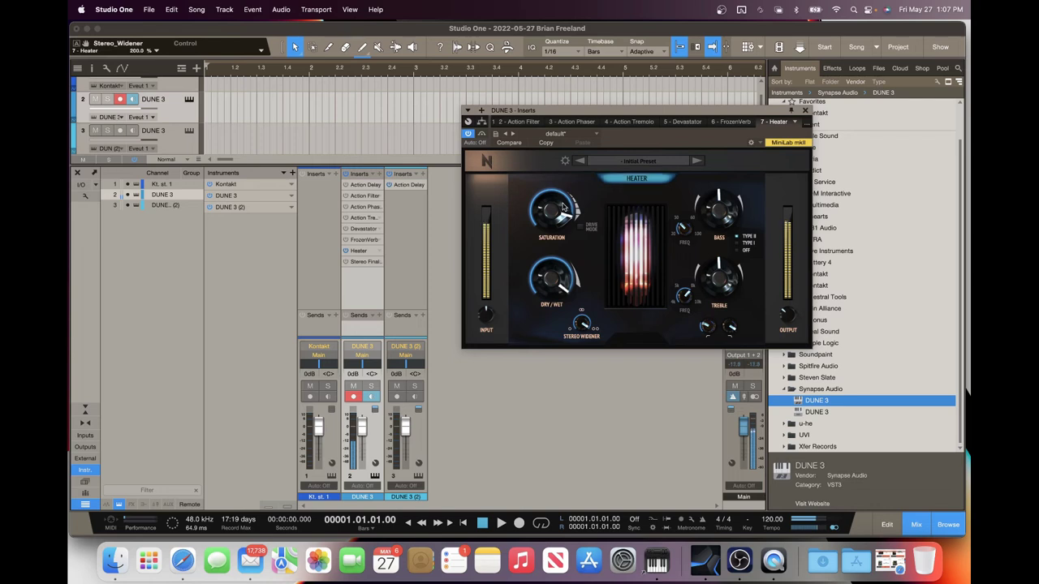
Reduce Heater's Saturation to a control reading of about 0.7 and bypass the plugin
left_click_drag(558, 217, 589, 263)
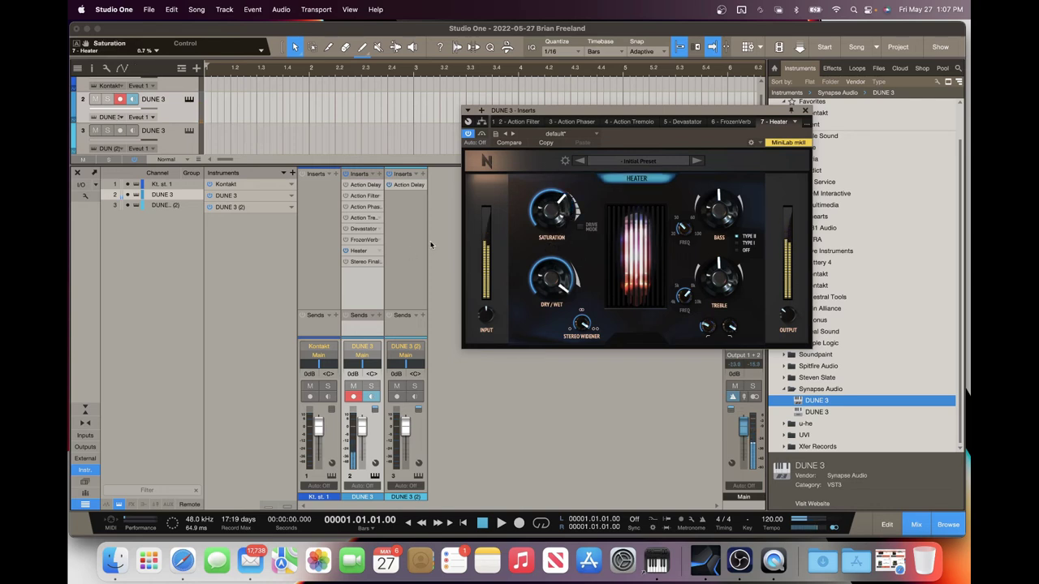
left_click(353, 261)
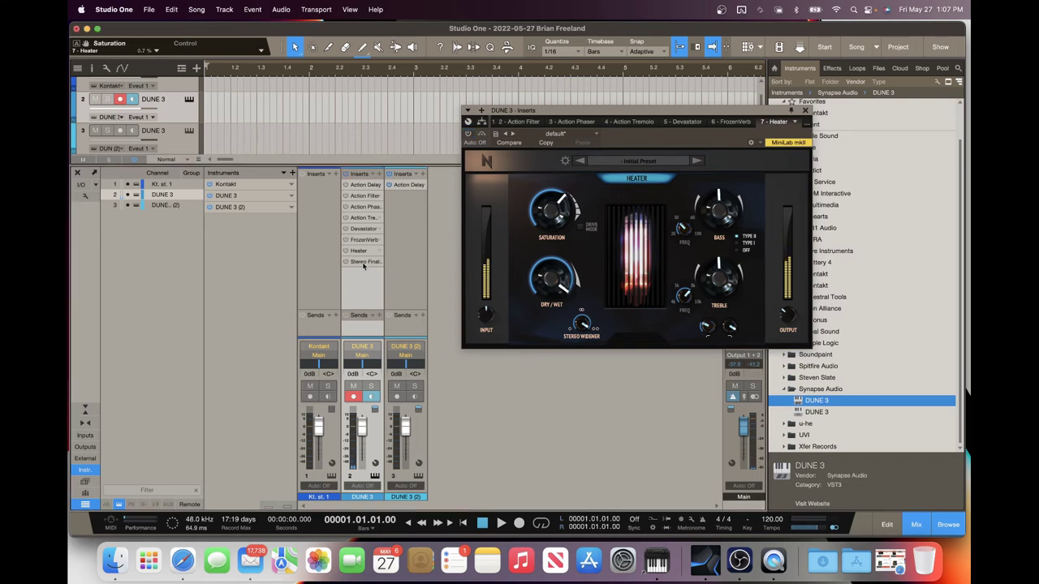
Open the Stereo Finalizer insert on the DUNE 3 track and turn it on
left_click(363, 262)
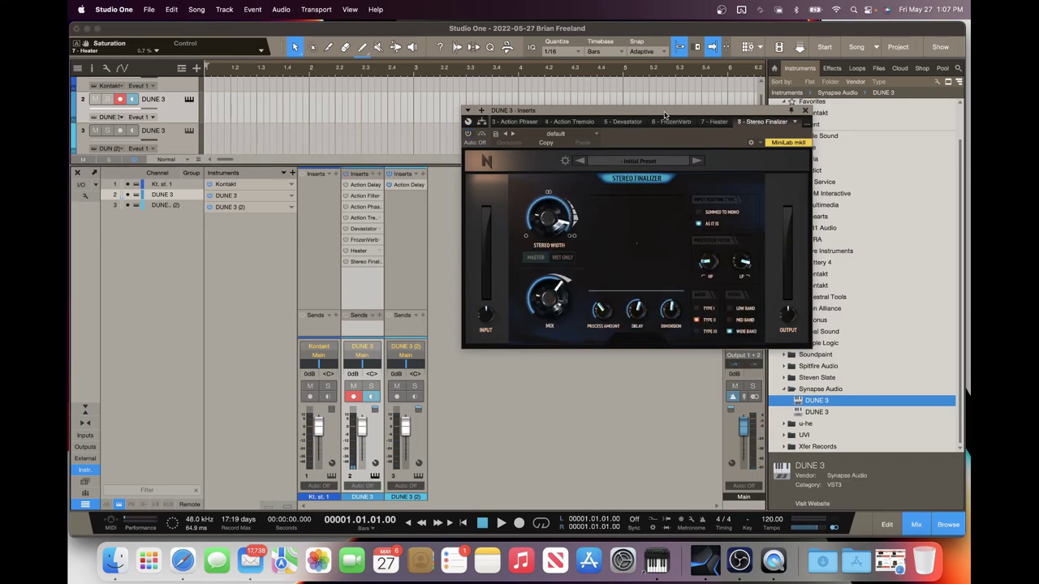
left_click_drag(664, 114, 627, 116)
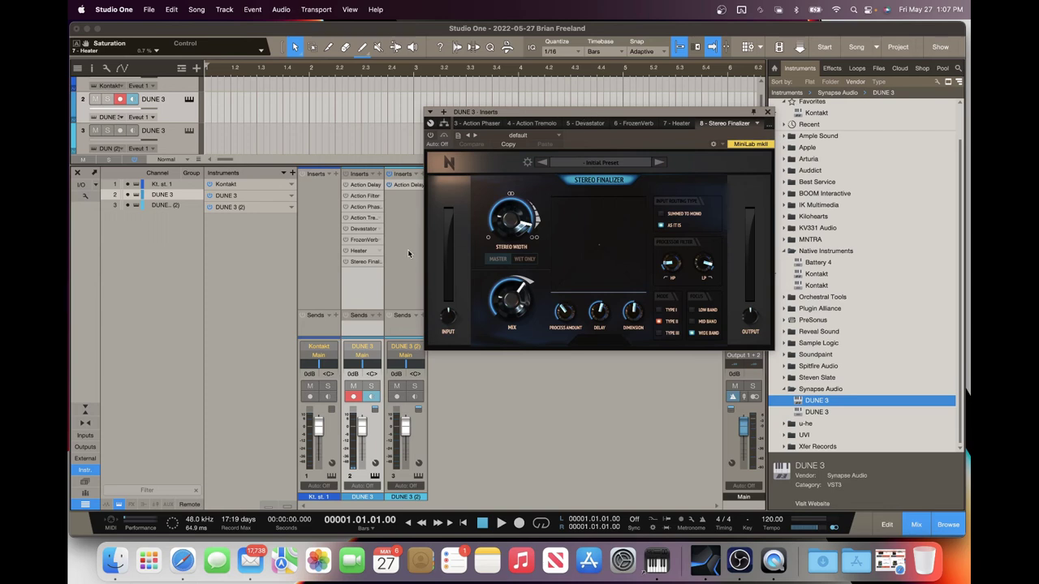
left_click(349, 264)
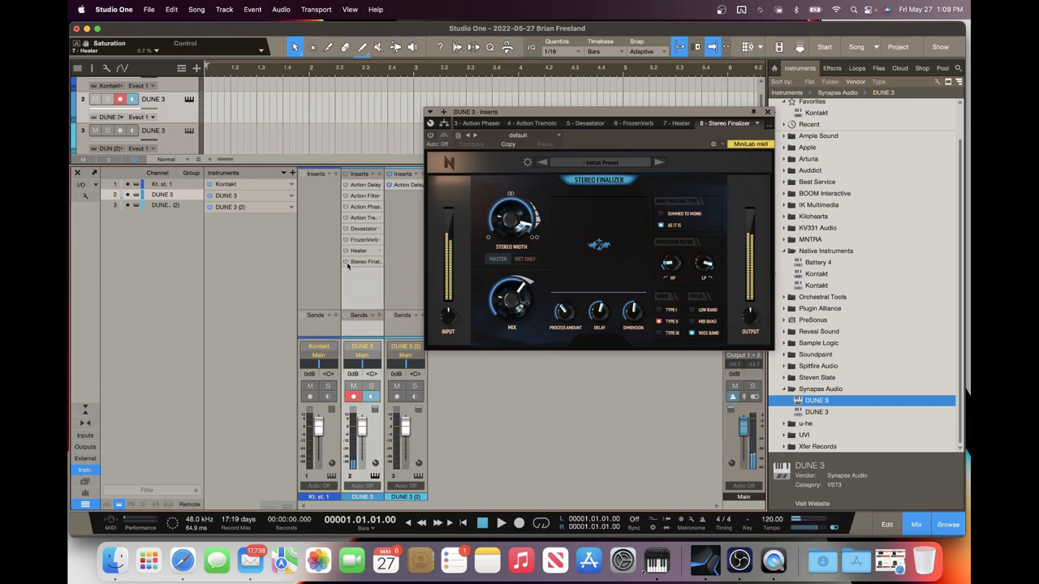
left_click(347, 263)
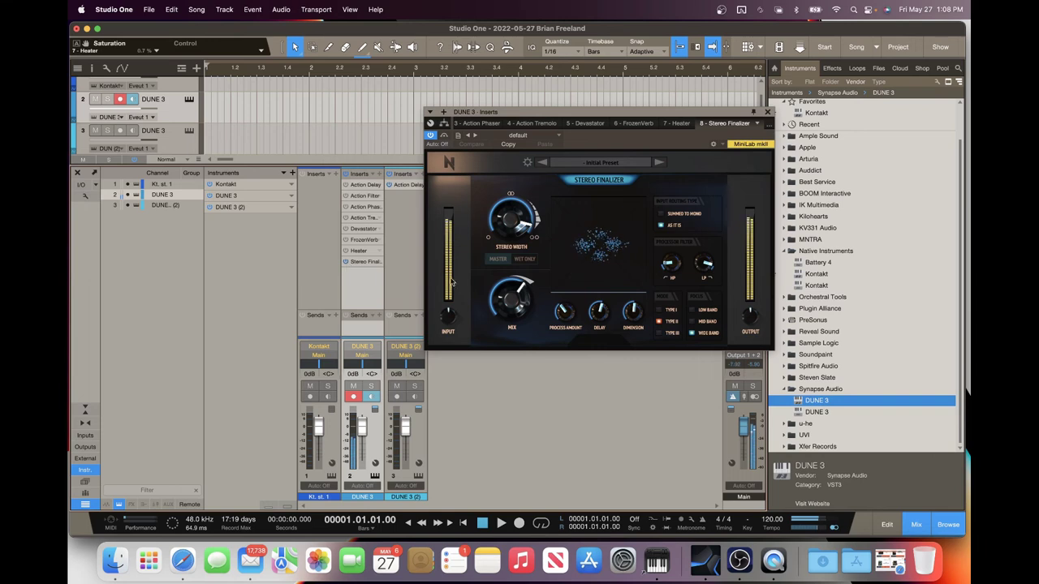
In Stereo Finalizer, set Stereo Width to 200%, Process Amount to -100 and Dimension to about -50.8
left_click_drag(525, 235, 508, 149)
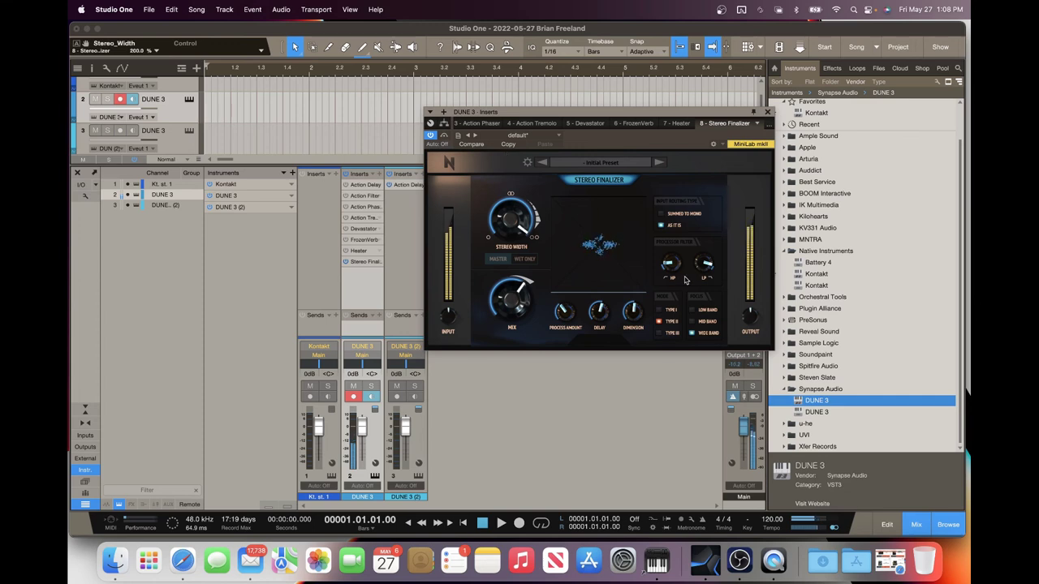
mouse_move(566, 315)
left_click_drag(567, 297, 569, 321)
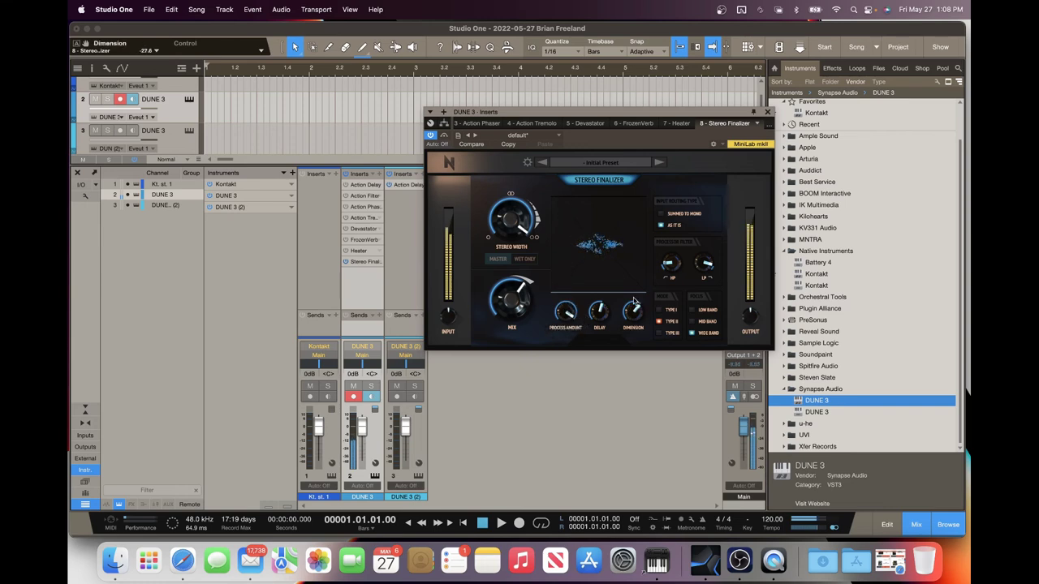
left_click_drag(564, 314, 603, 492)
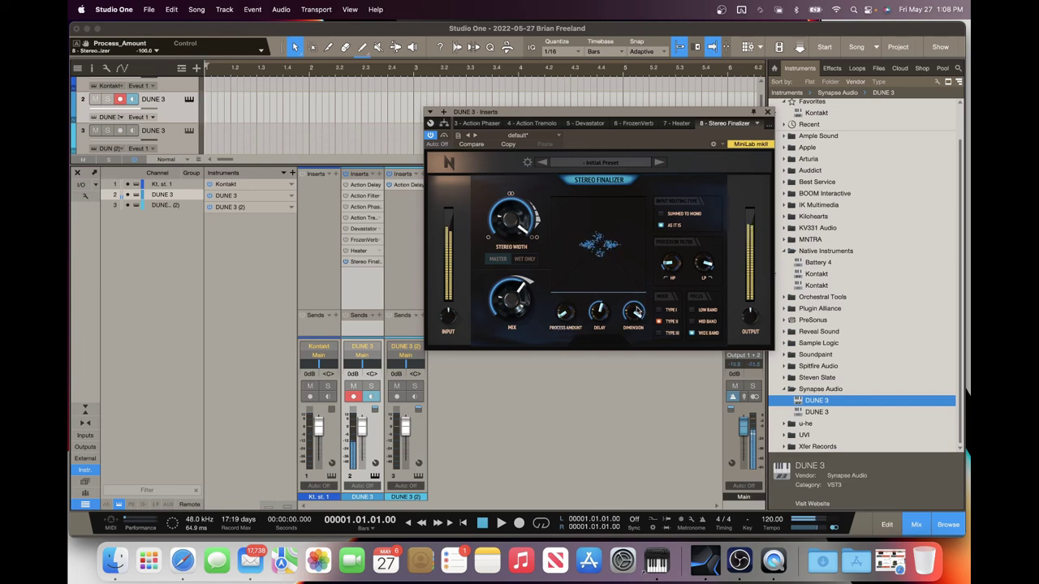
left_click_drag(635, 310, 660, 461)
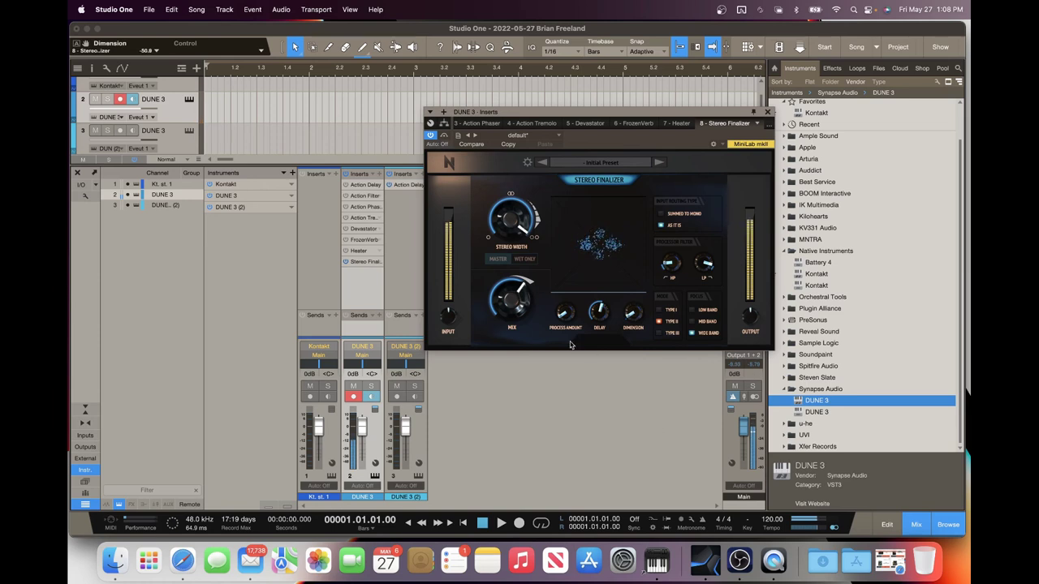
Load the Music Loop preset in Stereo Finalizer and reduce its Mix to about the middle of its range
left_click(516, 307)
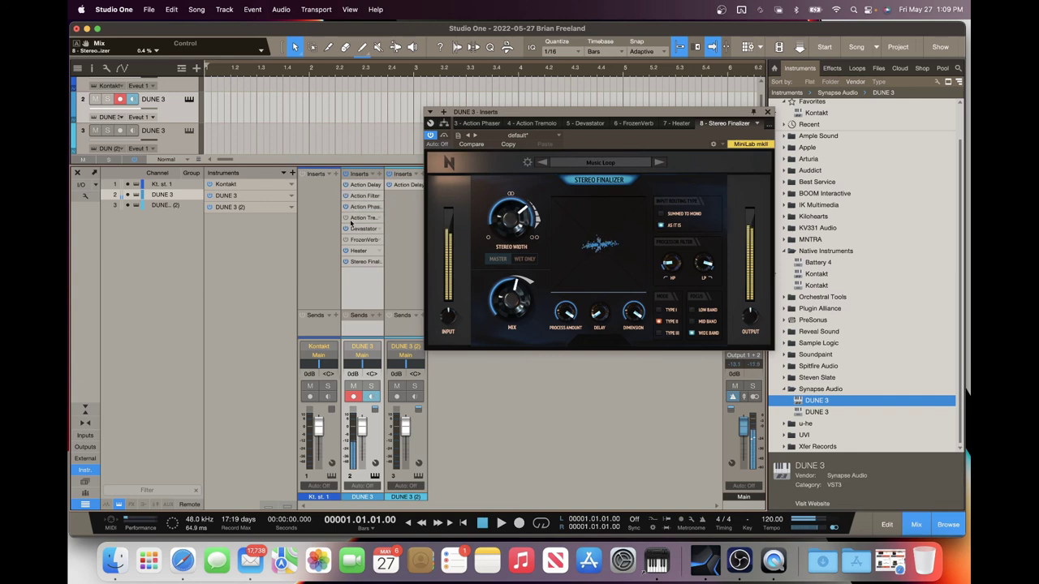
Open the Action Filter insert and advance through its presets to Free Soldier
left_click(365, 195)
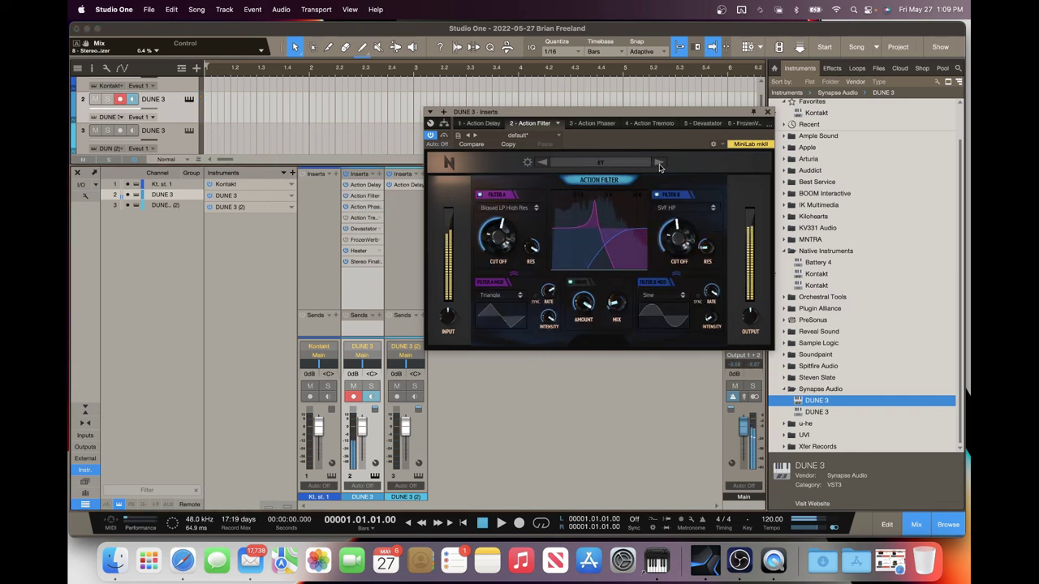
left_click(658, 164)
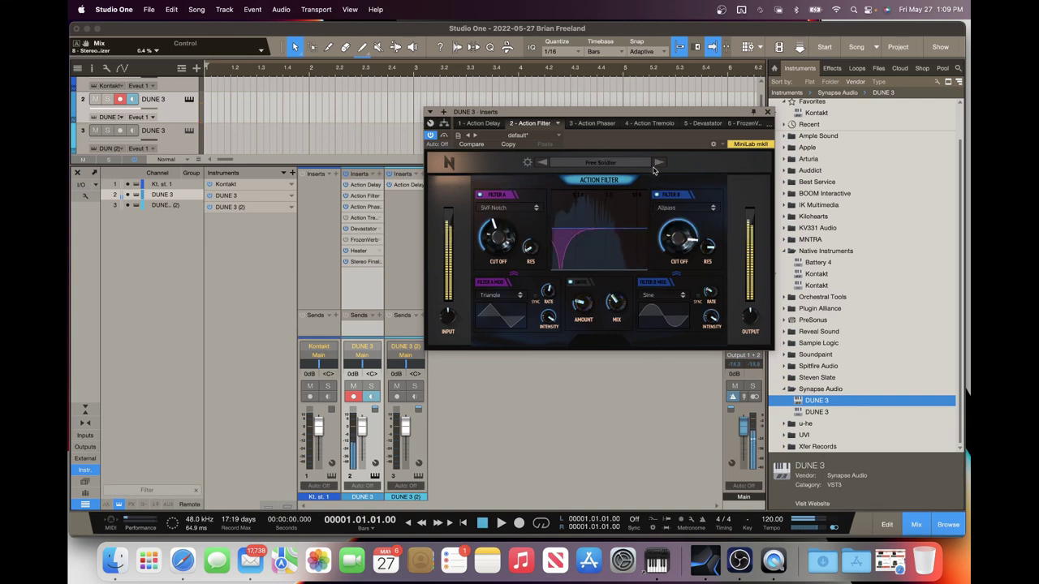
Open the Action Phaser insert and load the Bird of Pray preset from the factory bank's Beat category
left_click(364, 206)
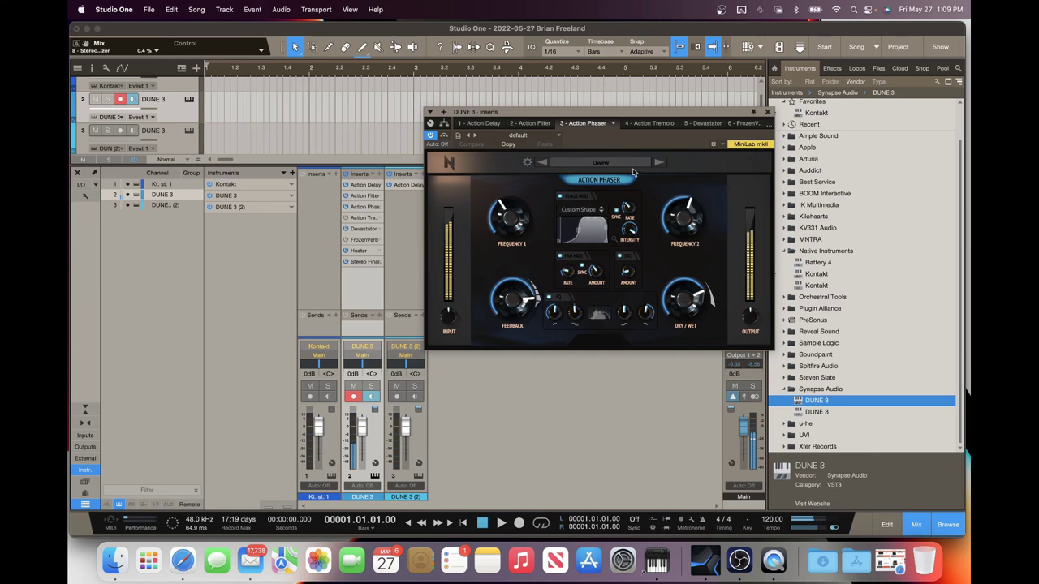
left_click(659, 164)
left_click(641, 164)
left_click(716, 277)
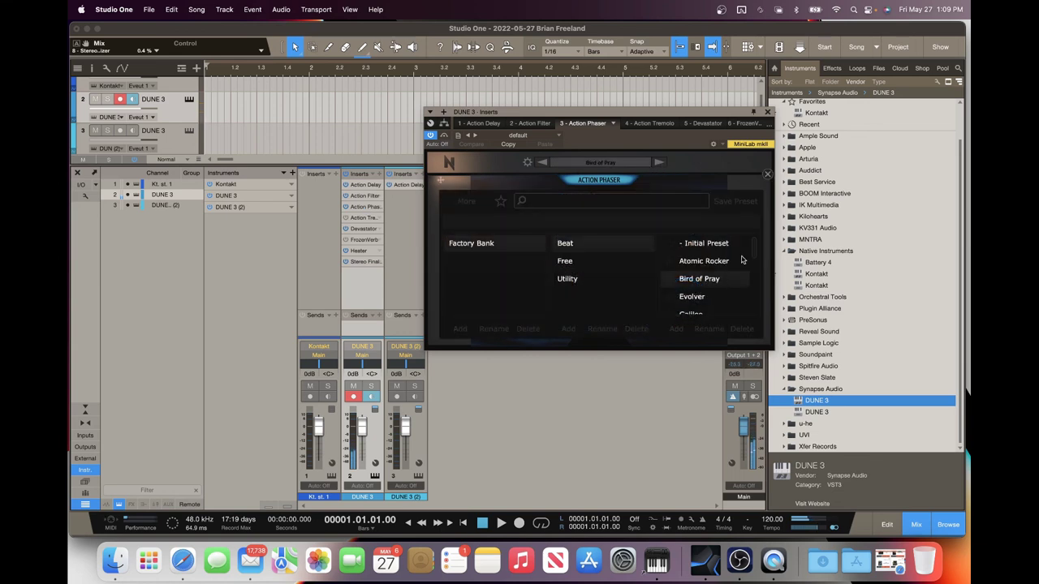
left_click(766, 174)
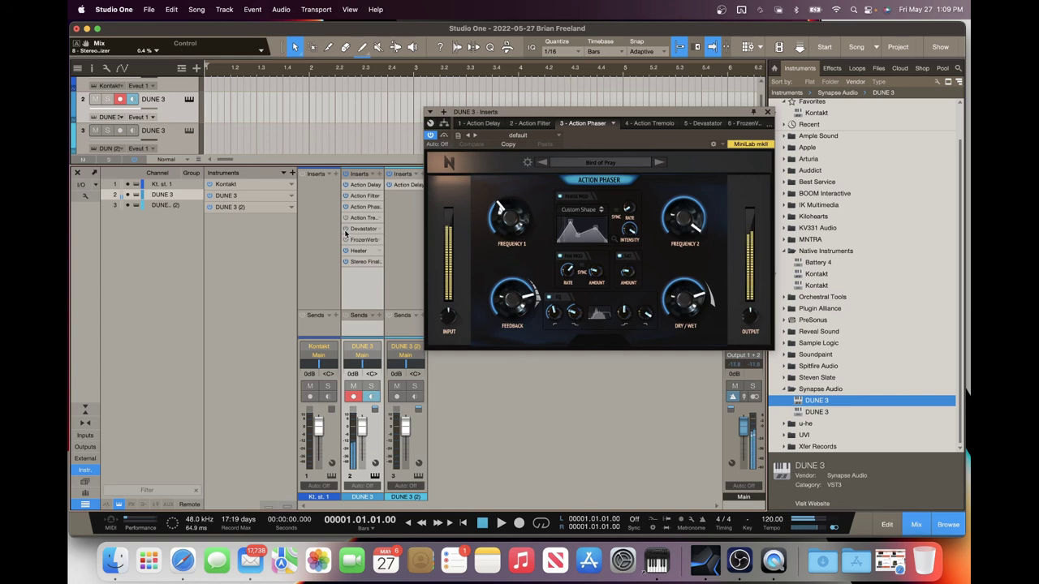
Open the Devastator insert and reduce Sample Devastation to about the middle of its range
left_click(365, 229)
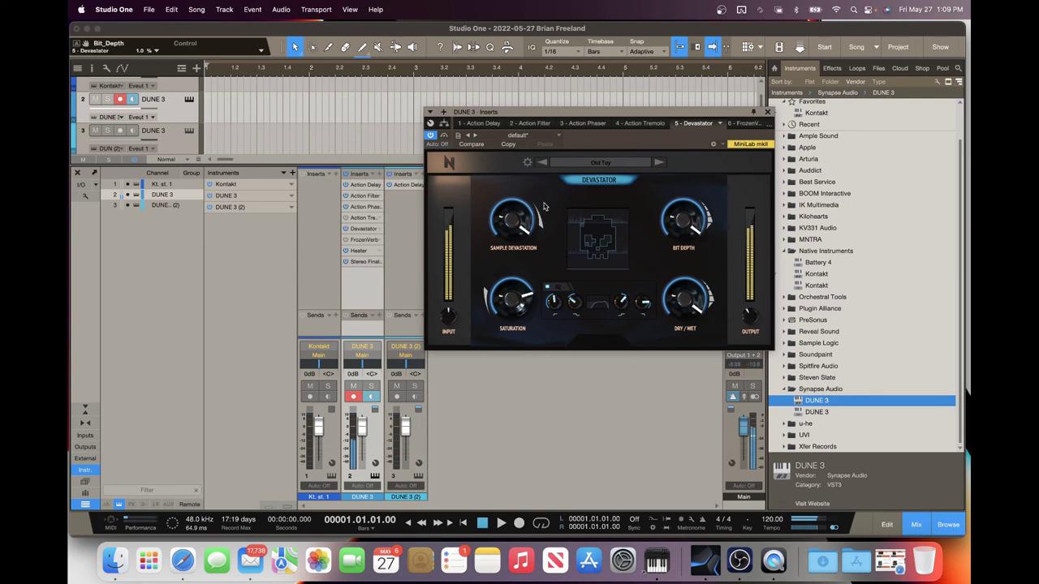
left_click_drag(524, 225, 525, 292)
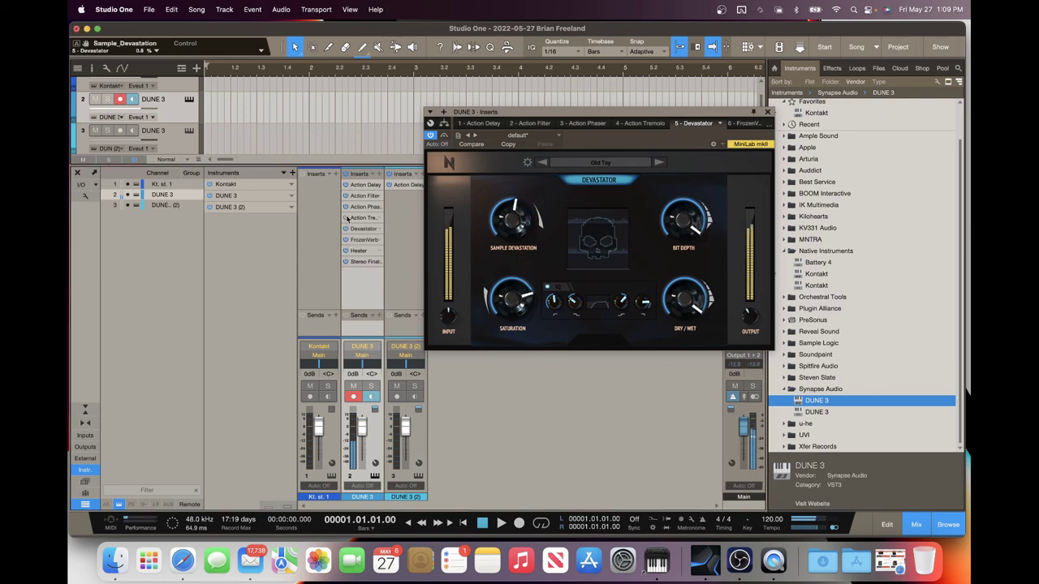